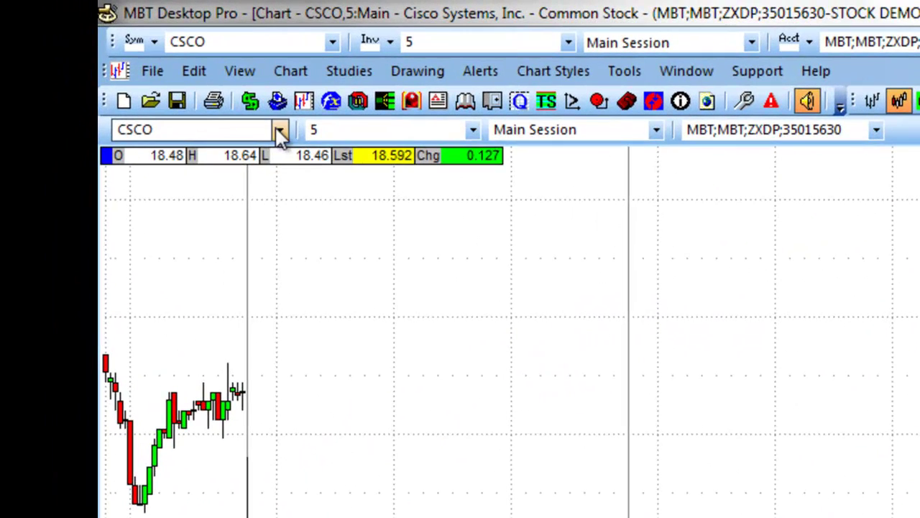
Replace CSCO with YHOO in the symbol box, then switch the chart to MSFT from the recent-symbols list.
{"action": "left_click", "coordinate": [164, 76]}
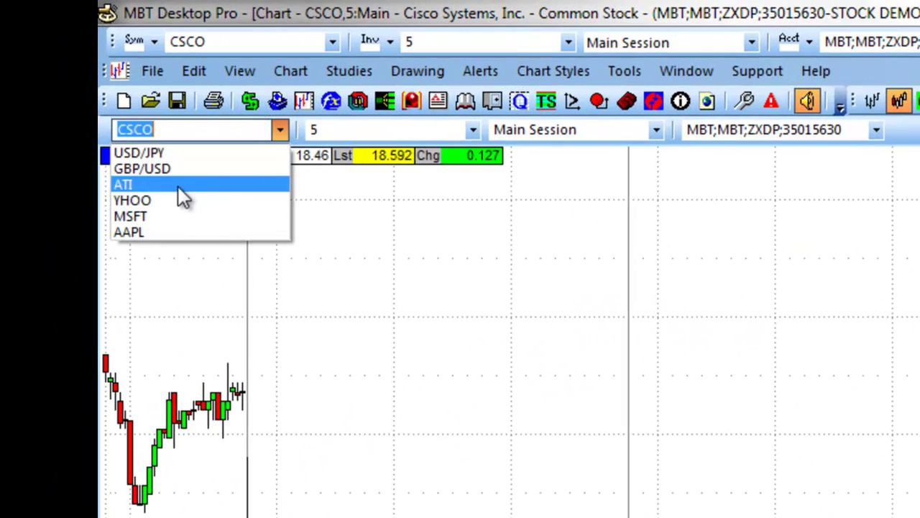
{"action": "left_click", "coordinate": [151, 130]}
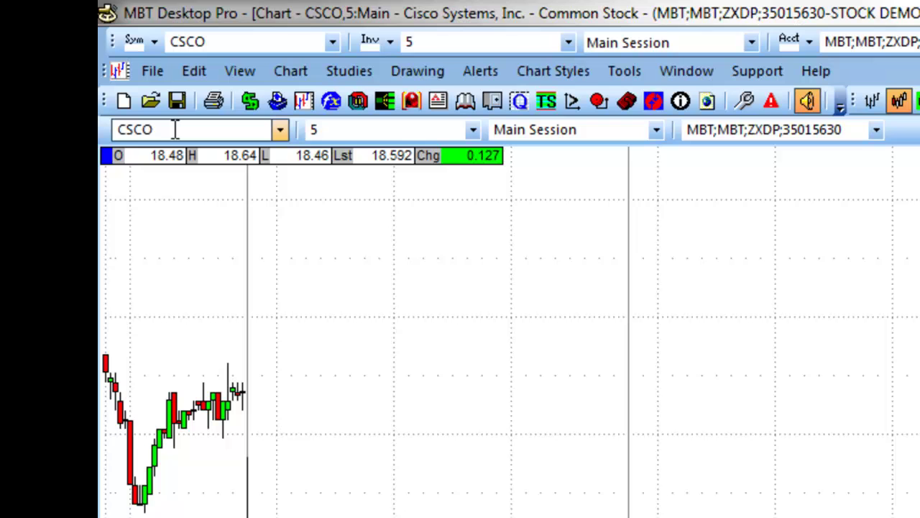
{"action": "double_click", "coordinate": [175, 130]}
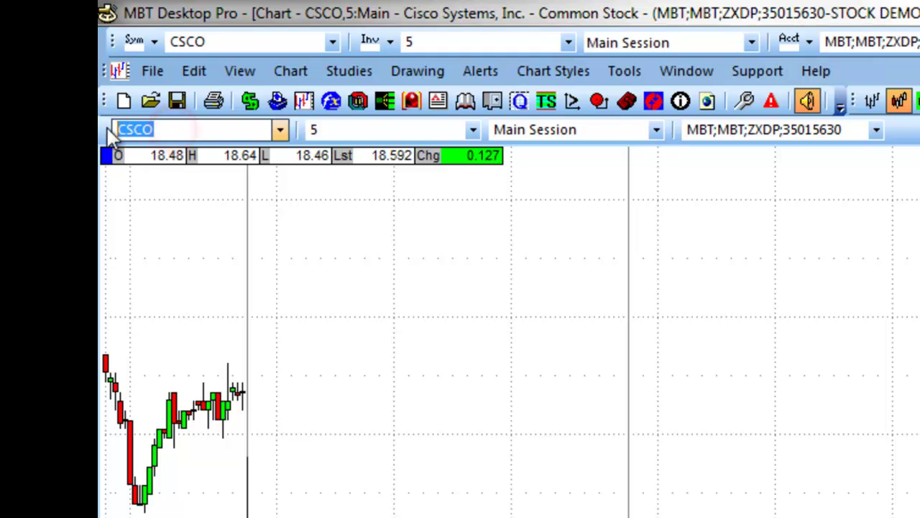
{"action": "type", "text": "Mhoo"}
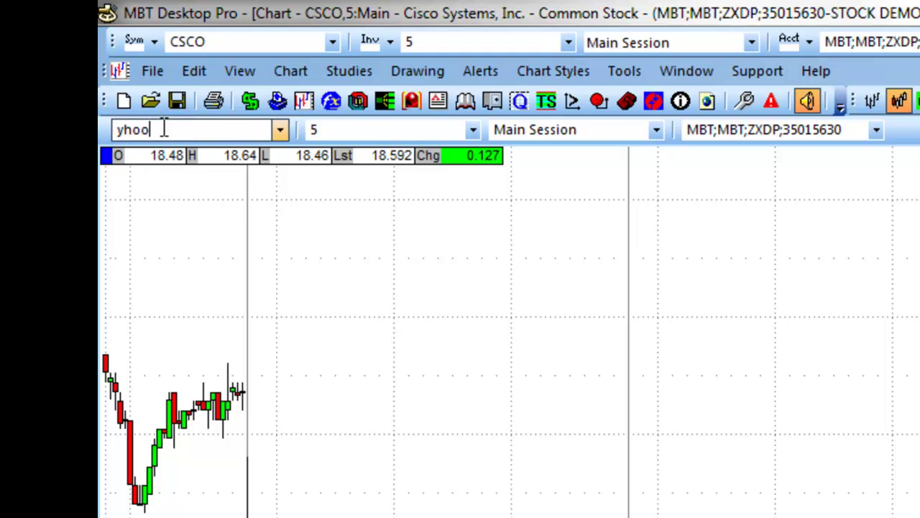
{"action": "key", "text": "Return"}
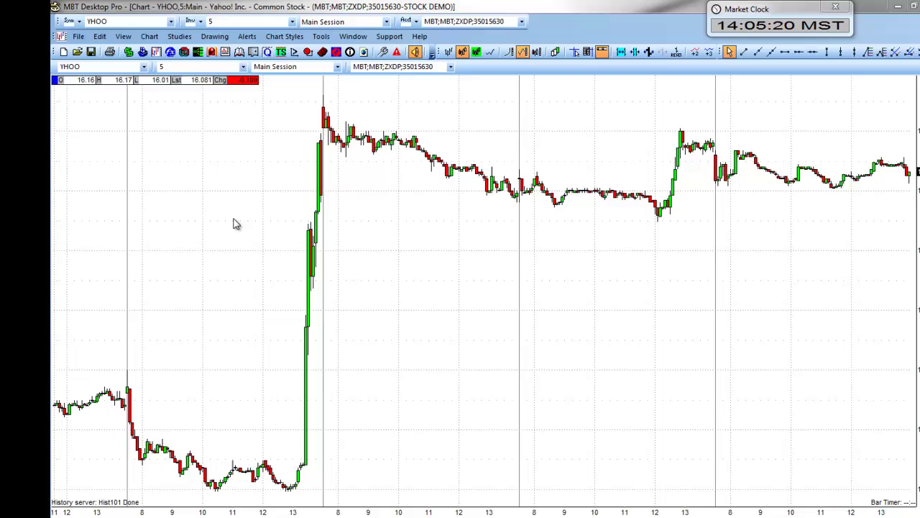
{"action": "left_click", "coordinate": [142, 69]}
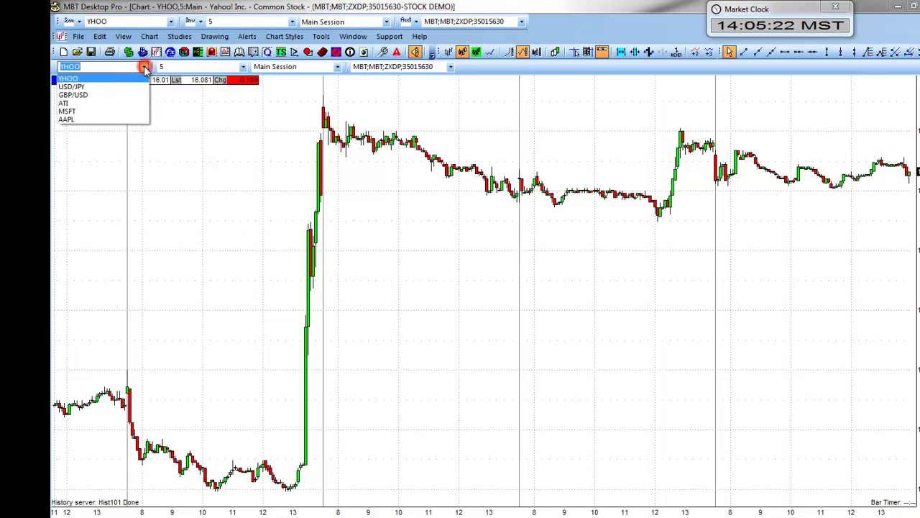
{"action": "left_click", "coordinate": [83, 112]}
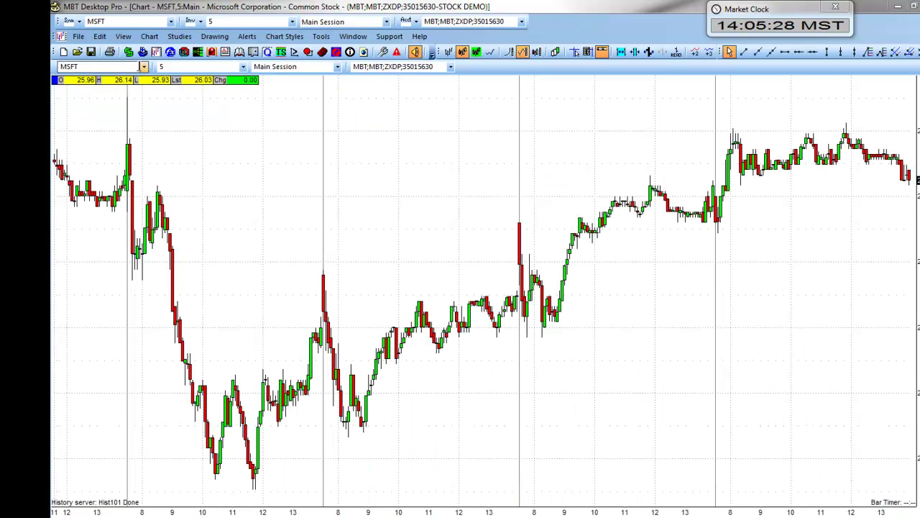
Change the MSFT chart interval from 5-minute to 30-minute candles.
{"action": "left_click", "coordinate": [243, 67]}
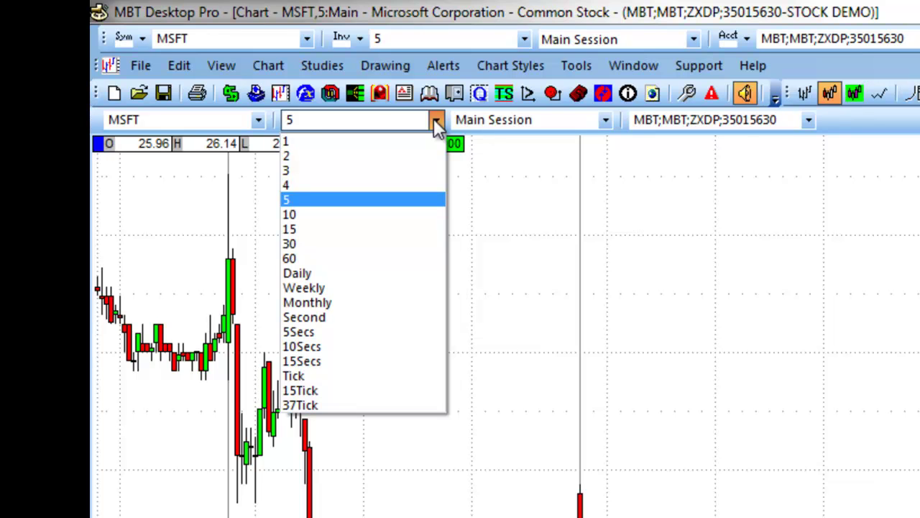
{"action": "left_click", "coordinate": [297, 246]}
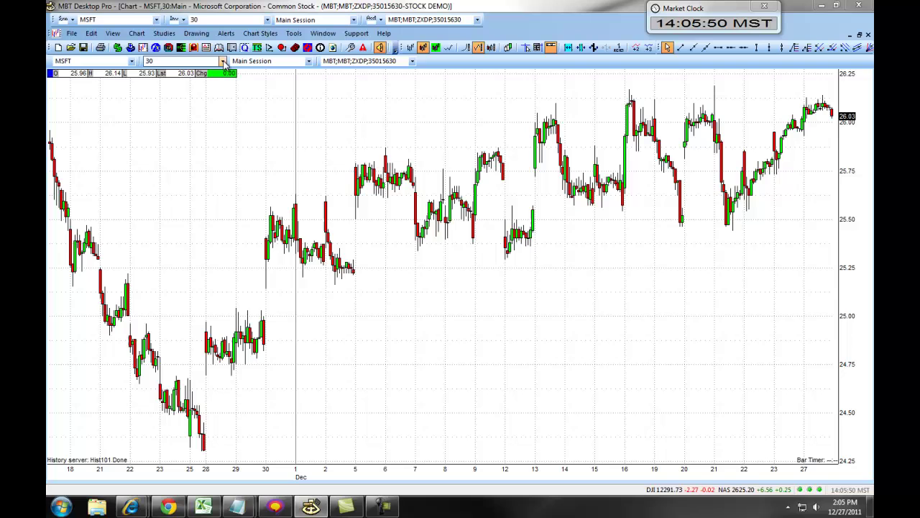
Try the 240-minute interval, then the 15-minute interval on the MSFT chart.
{"action": "left_click", "coordinate": [185, 61]}
{"action": "type", "text": "24"}
{"action": "key", "text": "Return"}
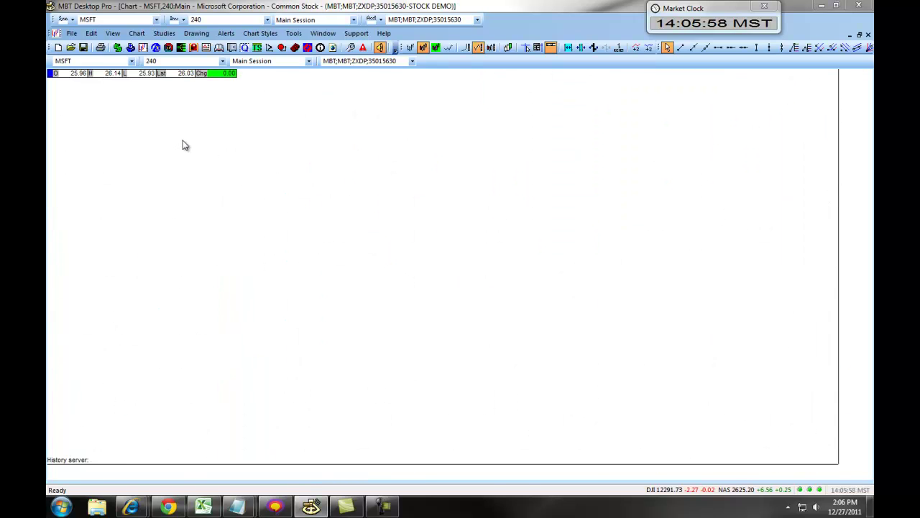
{"action": "left_click", "coordinate": [223, 61]}
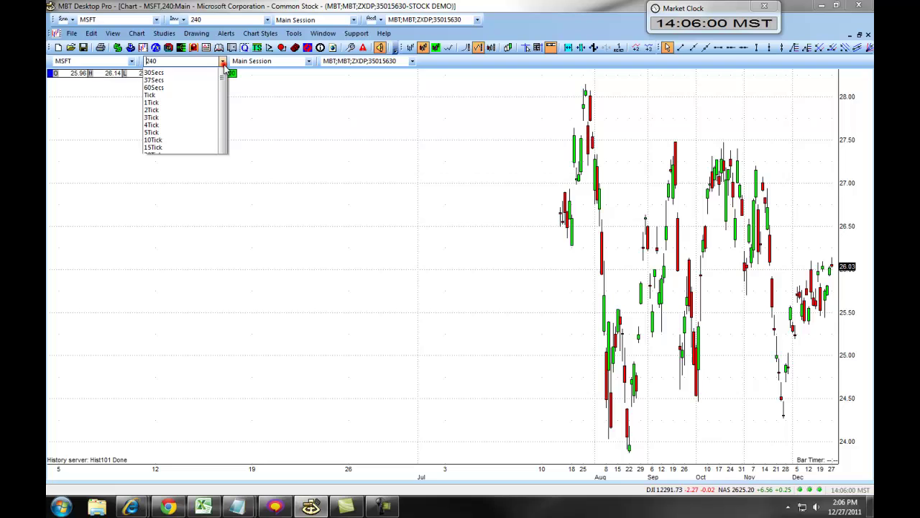
{"action": "left_click", "coordinate": [169, 72]}
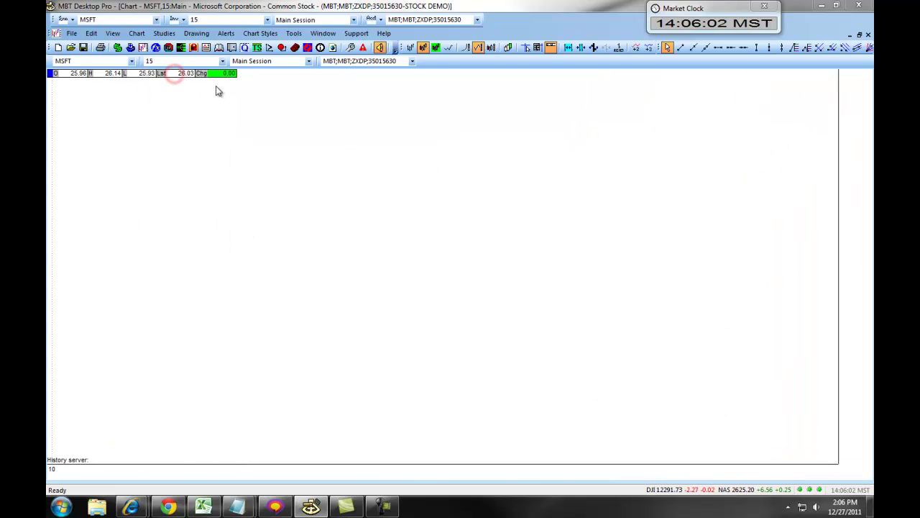
Set the MSFT chart back to 5-minute candles from the interval list.
{"action": "left_click", "coordinate": [223, 60]}
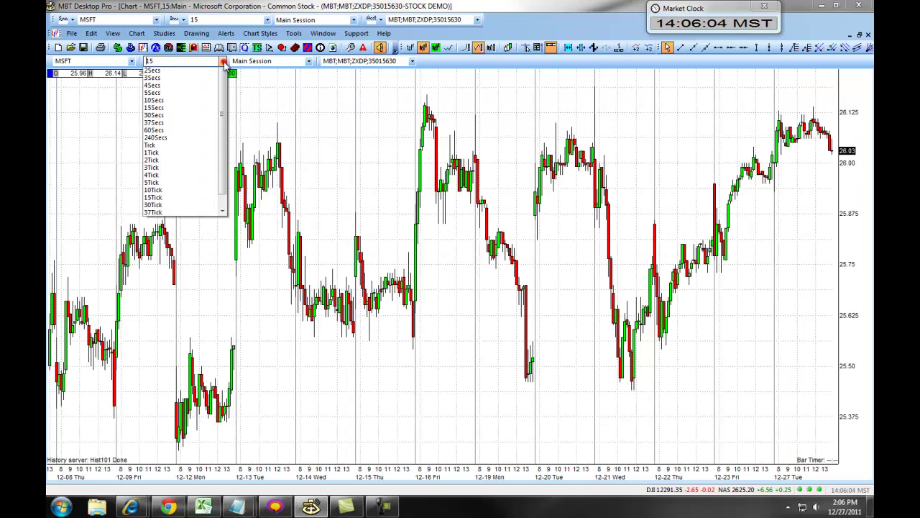
{"action": "left_click_drag", "start_coordinate": [225, 130], "coordinate": [222, 123]}
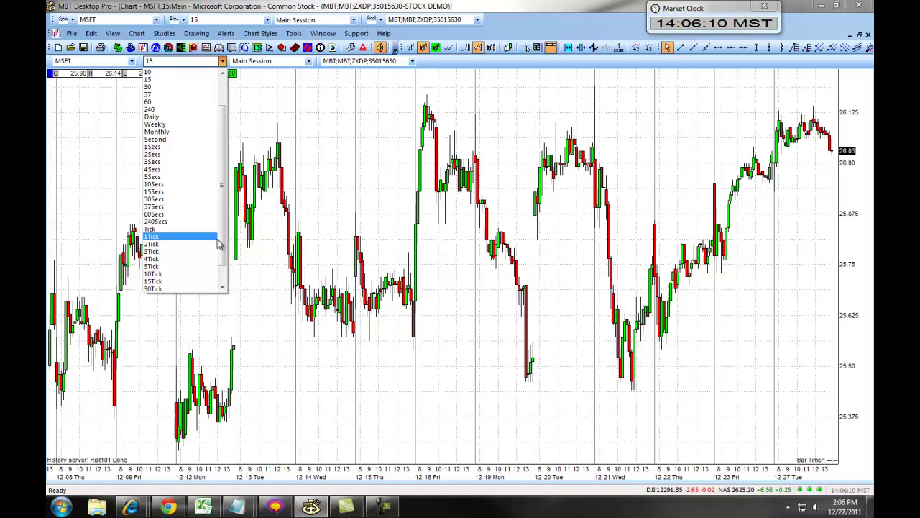
{"action": "scroll", "coordinate": [164, 262], "scroll_direction": "up", "scroll_amount": 2}
{"action": "left_click", "coordinate": [188, 101]}
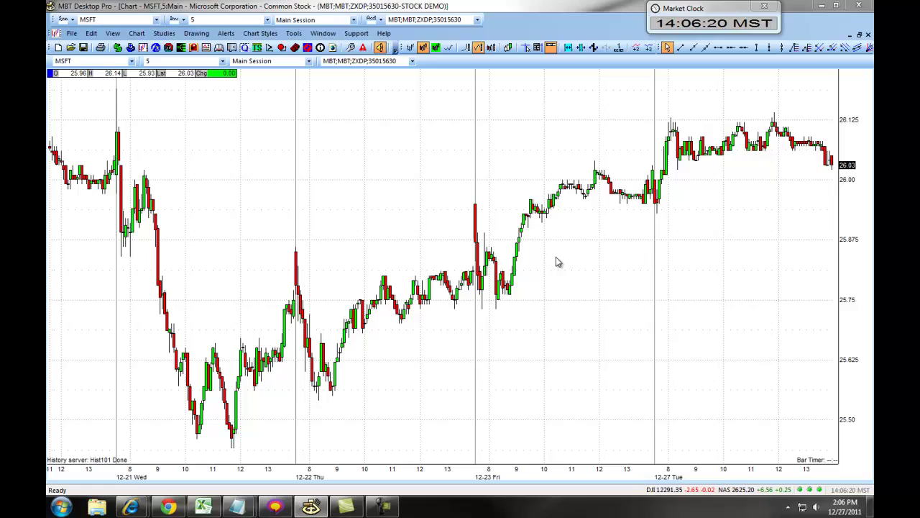
Show the symbol sheet tabs below the chart and add YHOO as its own tab.
{"action": "right_click", "coordinate": [393, 187]}
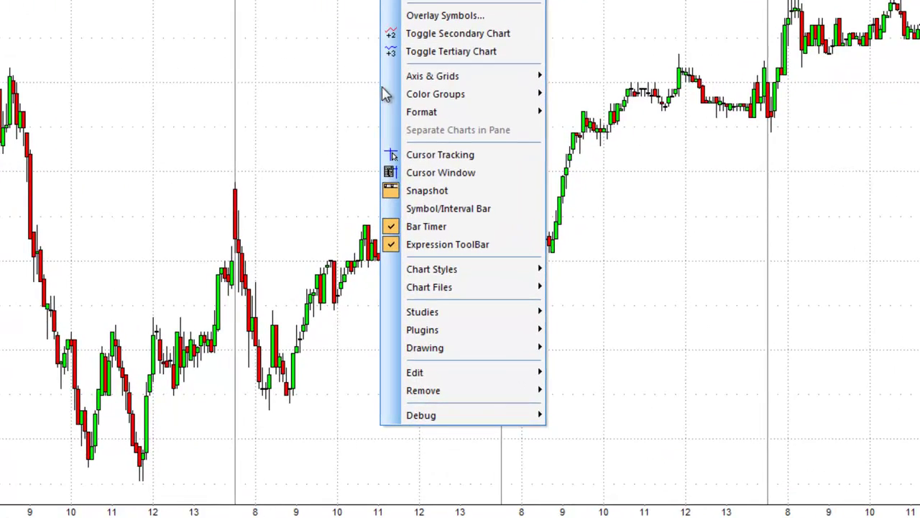
{"action": "left_click", "coordinate": [478, 212]}
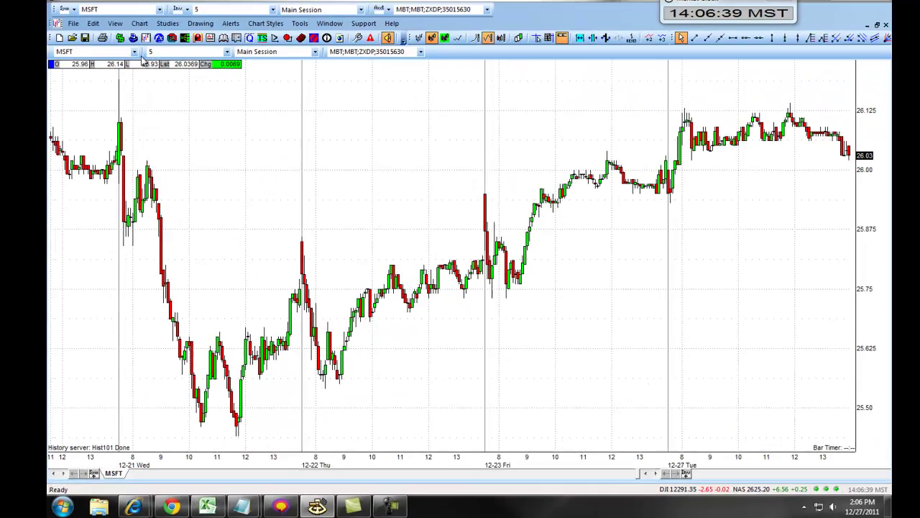
{"action": "left_click", "coordinate": [134, 61]}
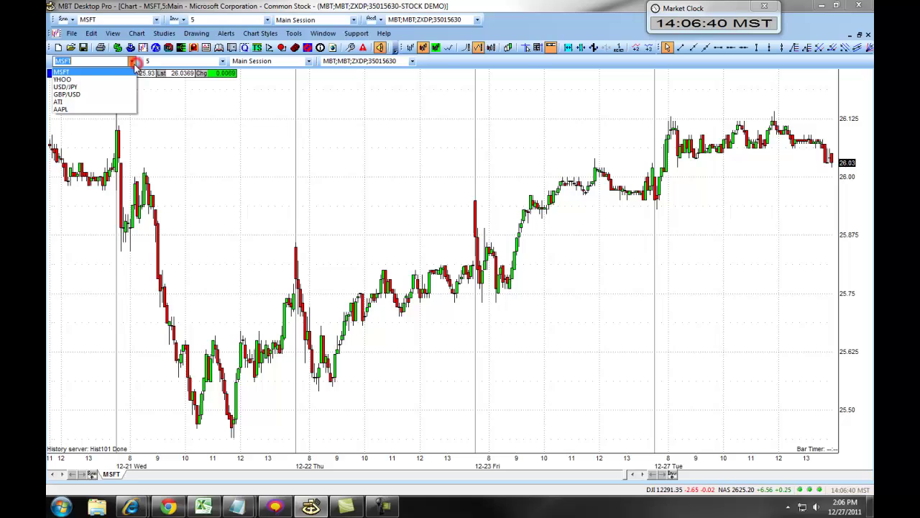
{"action": "left_click", "coordinate": [100, 79]}
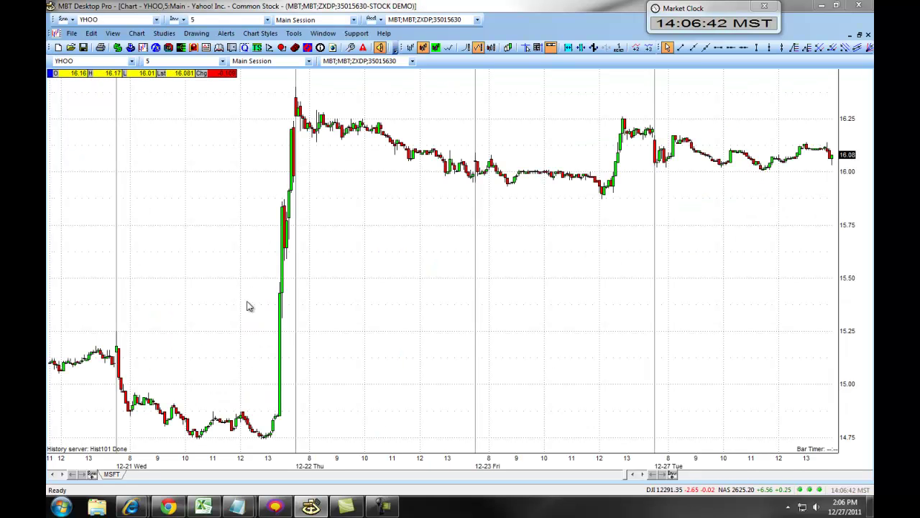
{"action": "left_click", "coordinate": [92, 474]}
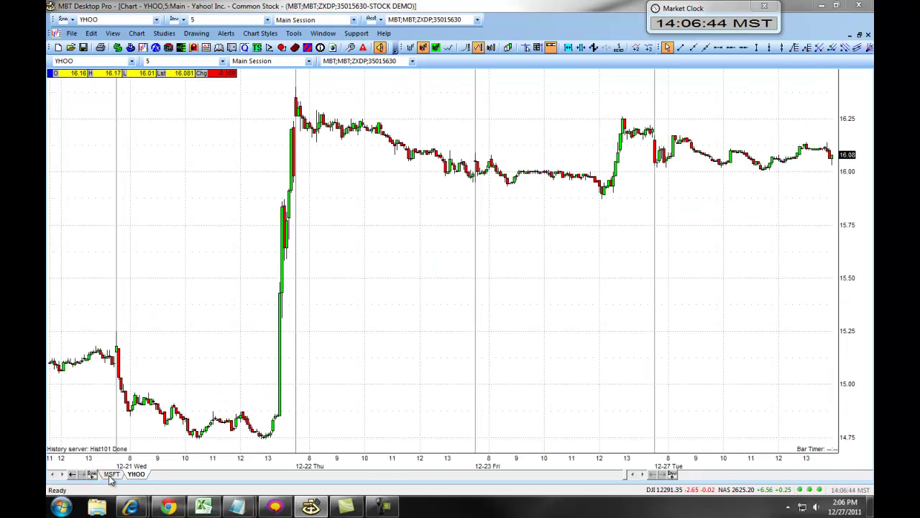
Flip back and forth between the MSFT and YHOO sheet tabs.
{"action": "left_click", "coordinate": [116, 475]}
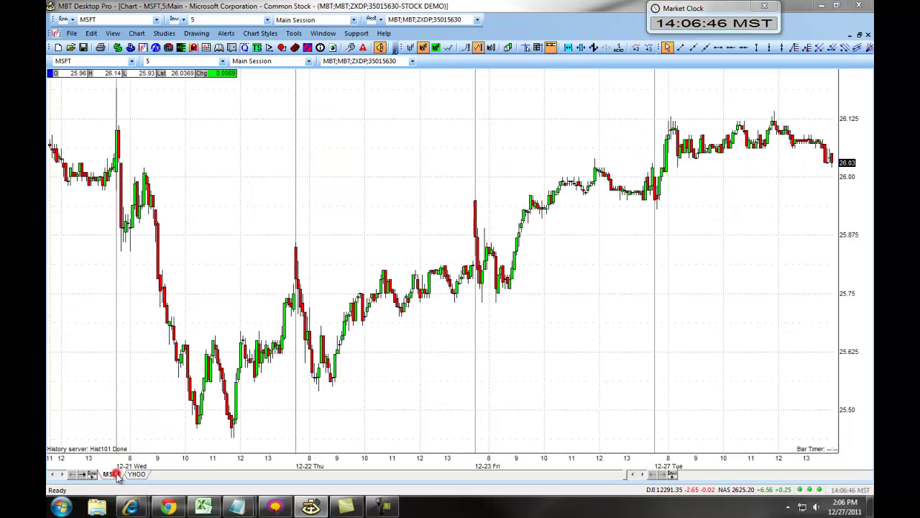
{"action": "left_click", "coordinate": [131, 476]}
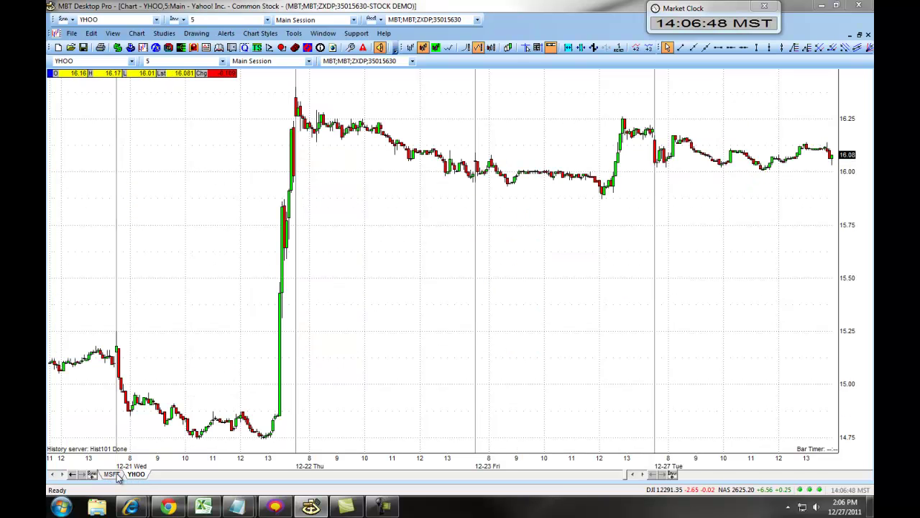
{"action": "left_click", "coordinate": [114, 475]}
{"action": "left_click", "coordinate": [135, 475]}
Add AAPL as a third sheet tab, then cycle through MSFT and YHOO.
{"action": "left_click", "coordinate": [134, 61]}
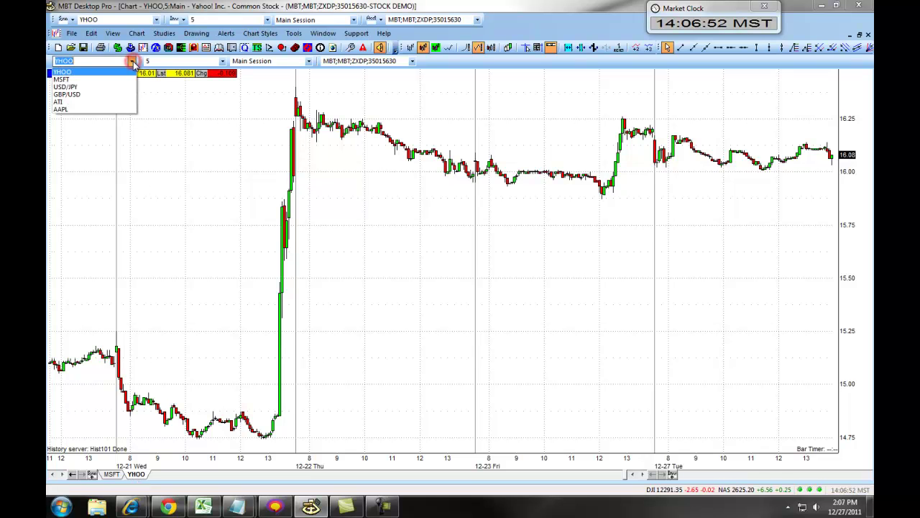
{"action": "left_click", "coordinate": [101, 110]}
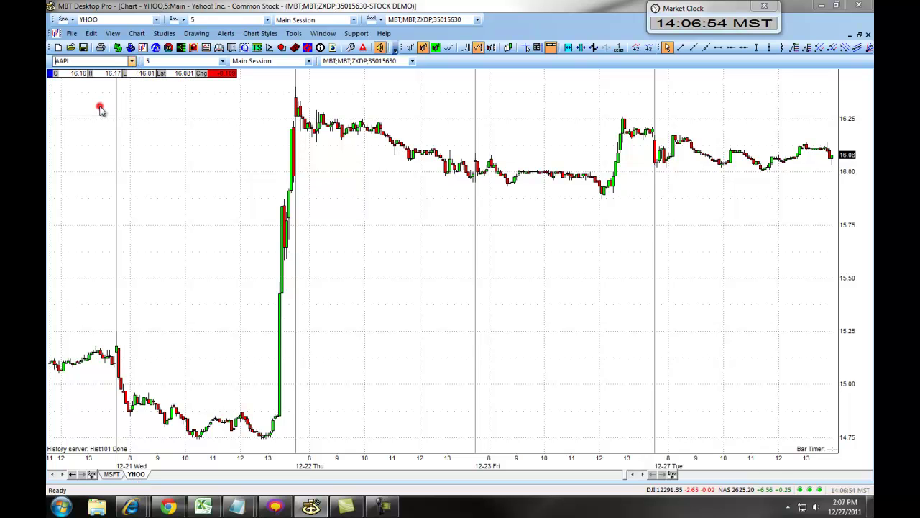
{"action": "left_click", "coordinate": [92, 475]}
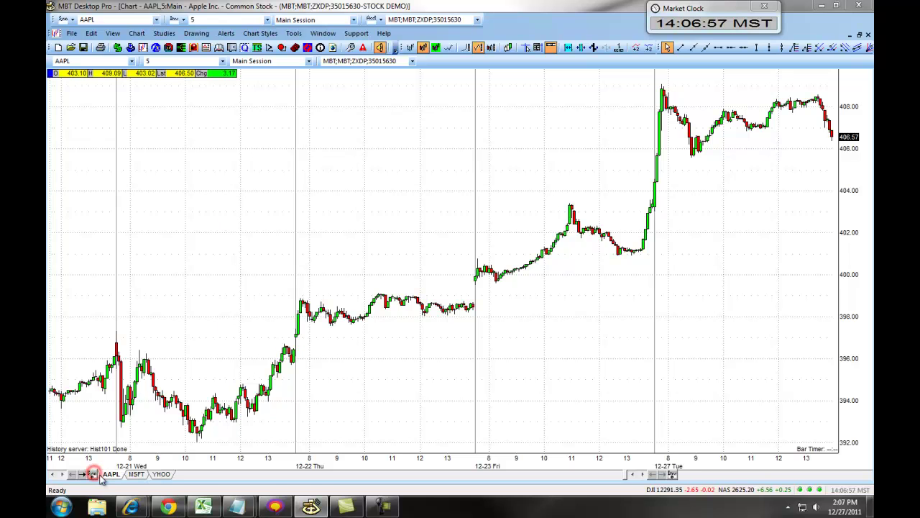
{"action": "left_click", "coordinate": [136, 474]}
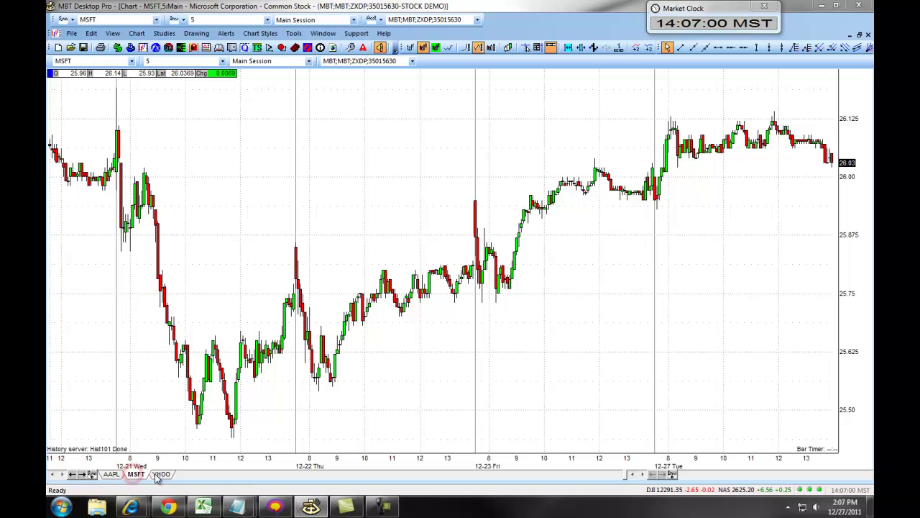
{"action": "left_click", "coordinate": [160, 474]}
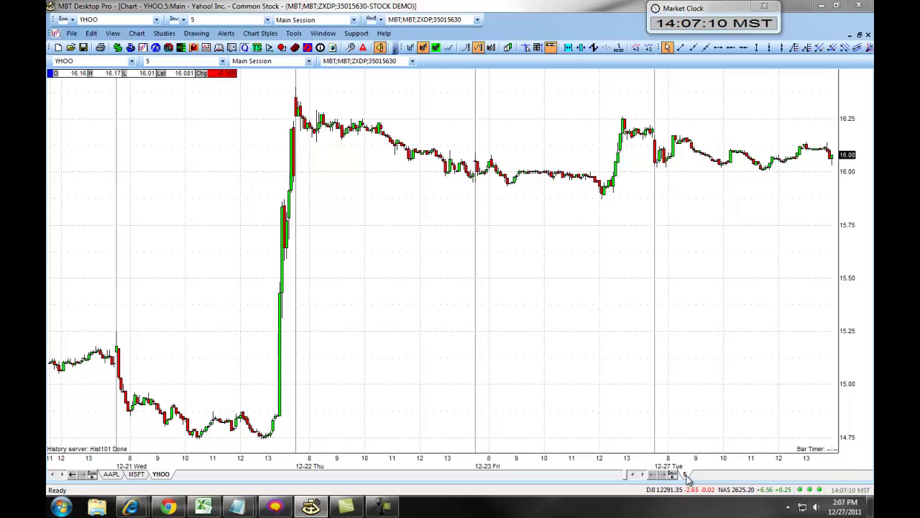
Add a 30-minute interval tab beside the 5-minute one, toggle between them, and show MSFT.
{"action": "left_click", "coordinate": [223, 62]}
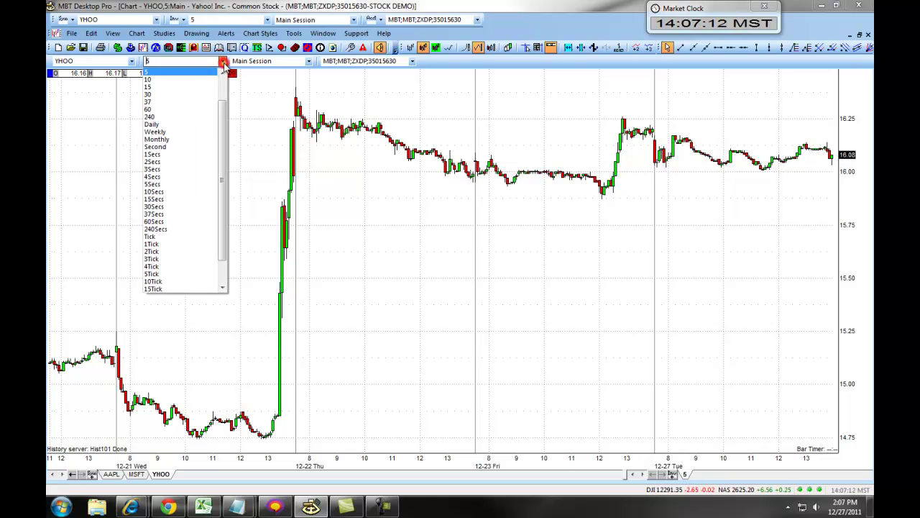
{"action": "left_click", "coordinate": [172, 94]}
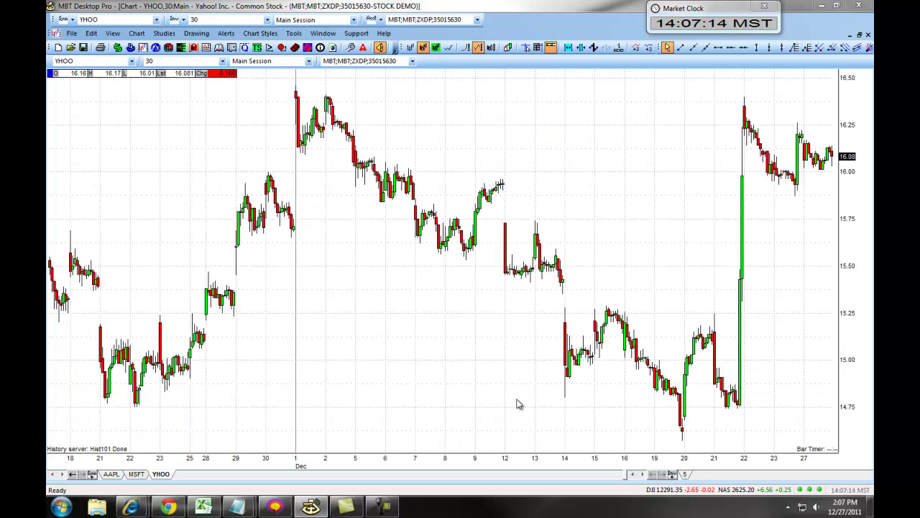
{"action": "left_click", "coordinate": [685, 475]}
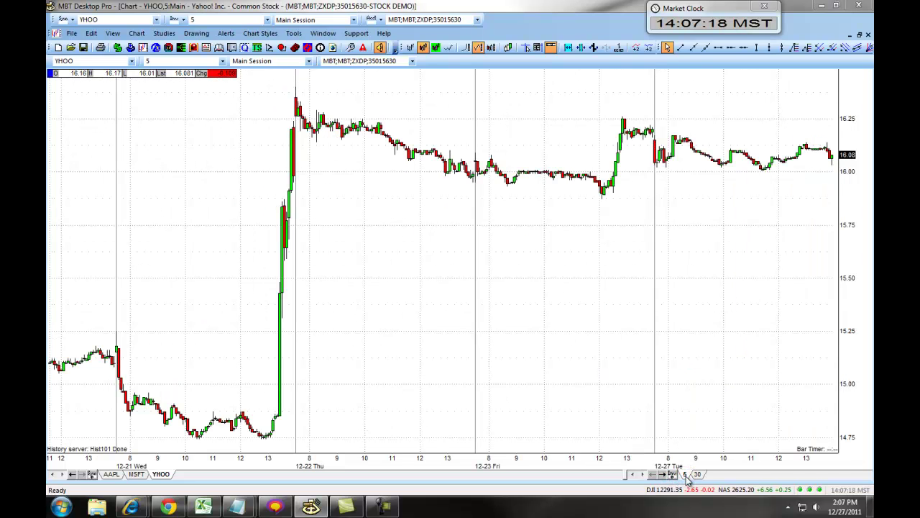
{"action": "left_click", "coordinate": [696, 474]}
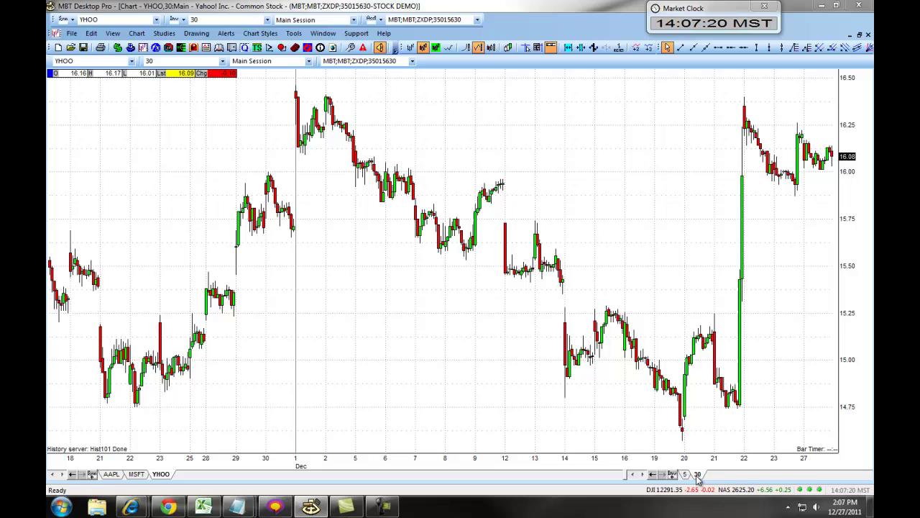
{"action": "left_click", "coordinate": [687, 475]}
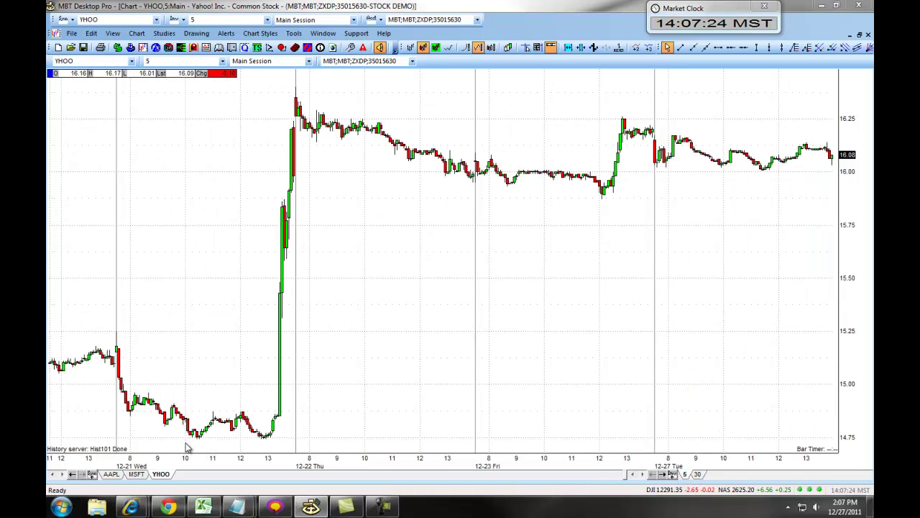
{"action": "left_click", "coordinate": [136, 475]}
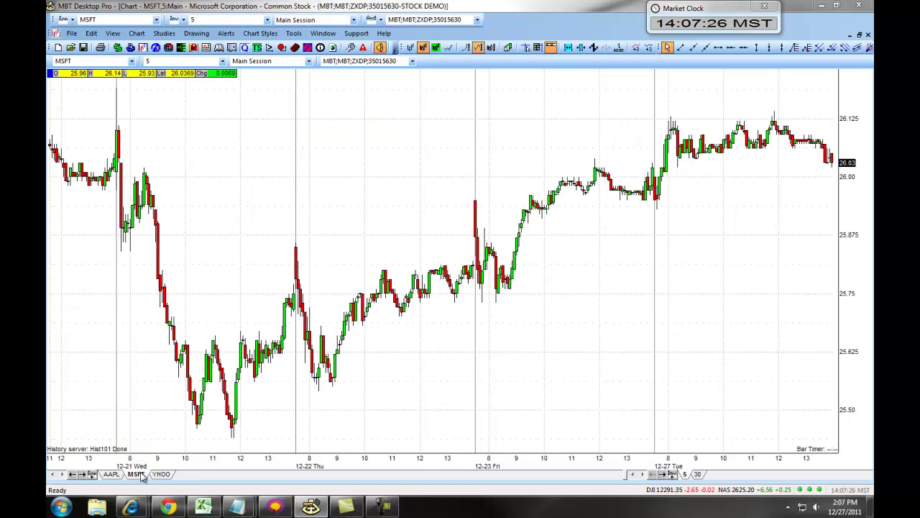
In the symbol/interval properties, try auto-cycling by symbol, by symbol then interval, and by interval.
{"action": "right_click", "coordinate": [141, 474]}
{"action": "left_click", "coordinate": [182, 417]}
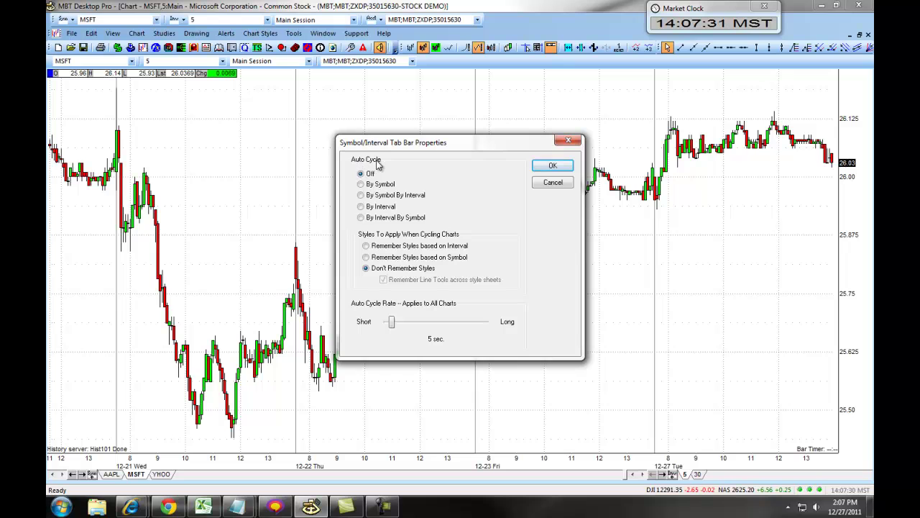
{"action": "left_click", "coordinate": [362, 185]}
{"action": "left_click", "coordinate": [362, 195]}
{"action": "left_click", "coordinate": [361, 207]}
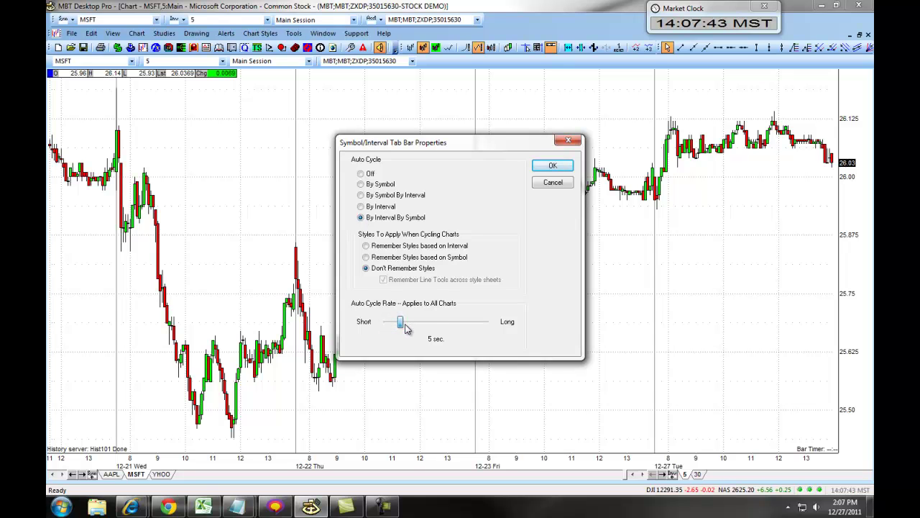
Lengthen the auto-cycle rate, then set auto-cycling Off and confirm with OK.
{"action": "mouse_move", "coordinate": [392, 325]}
{"action": "left_mouse_down"}
{"action": "mouse_move", "coordinate": [444, 329]}
{"action": "mouse_move", "coordinate": [397, 326]}
{"action": "mouse_move", "coordinate": [384, 311]}
{"action": "left_mouse_up"}
{"action": "left_click", "coordinate": [361, 174]}
{"action": "left_click", "coordinate": [551, 168]}
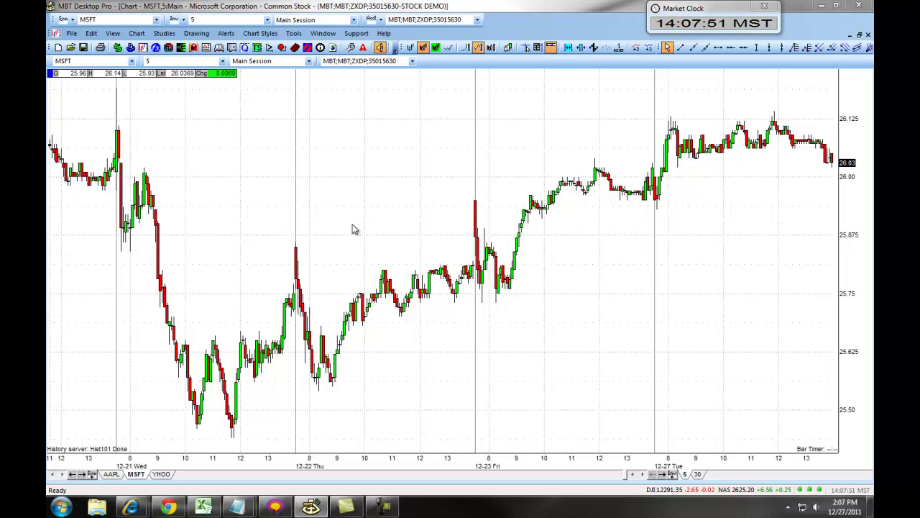
{"action": "right_click", "coordinate": [397, 212]}
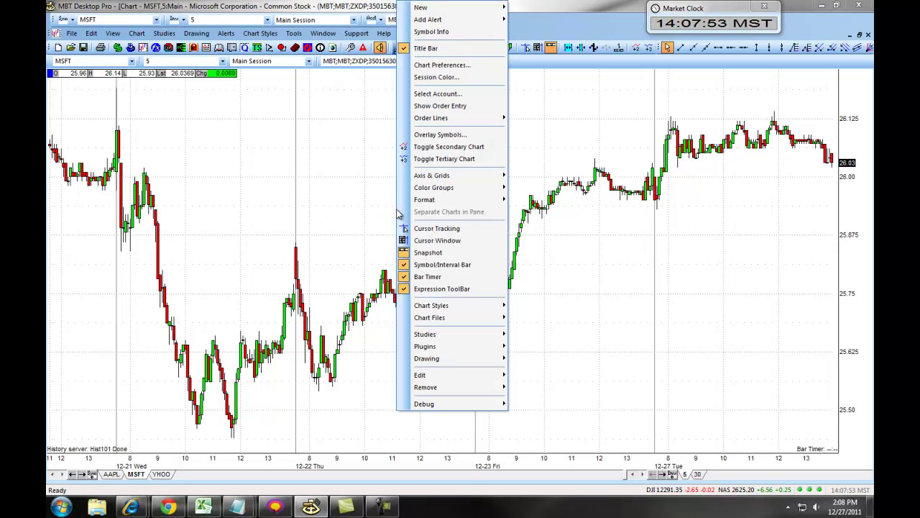
Hide the Symbol/Interval Bar and restore the MSFT chart into a window at upper right.
{"action": "left_click", "coordinate": [442, 265]}
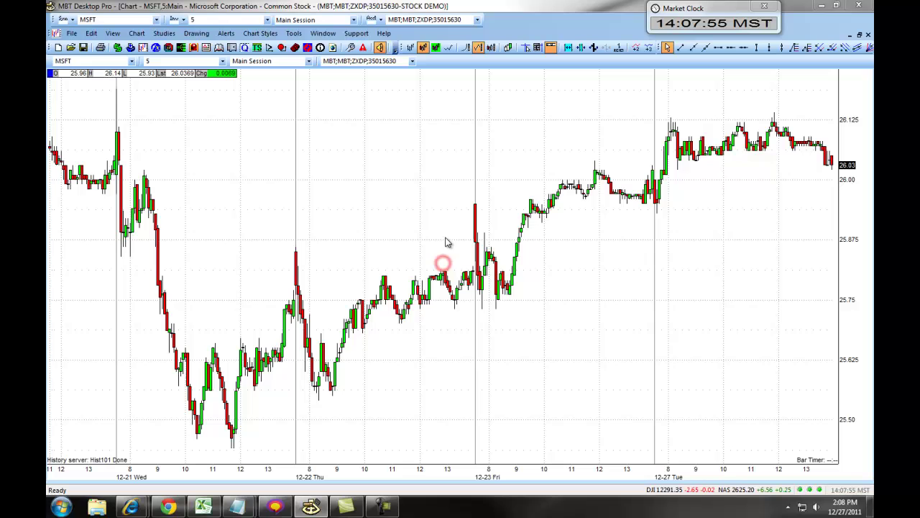
{"action": "left_click", "coordinate": [859, 35]}
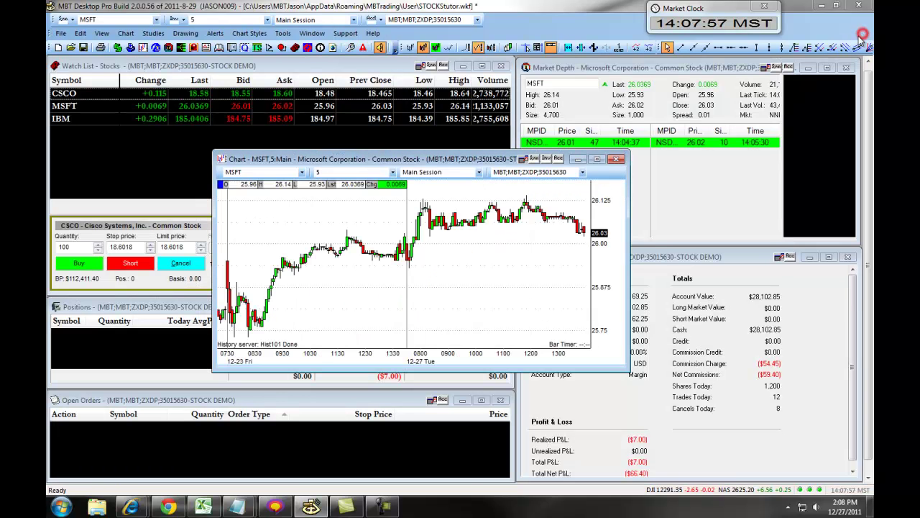
{"action": "mouse_move", "coordinate": [451, 163]}
{"action": "left_mouse_down"}
{"action": "mouse_move", "coordinate": [693, 79]}
{"action": "mouse_move", "coordinate": [678, 71]}
{"action": "left_mouse_up"}
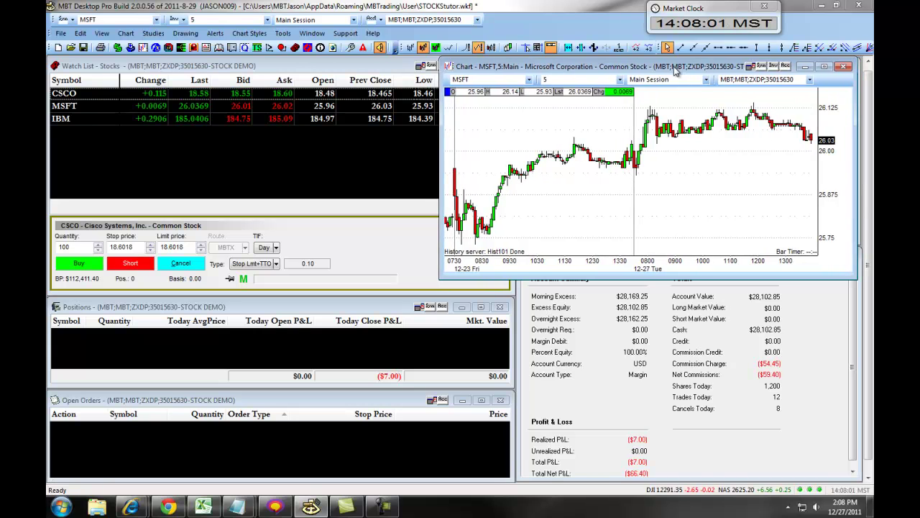
Open a new MSFT chart window, narrow it, and move it toward the upper left.
{"action": "left_click", "coordinate": [61, 33]}
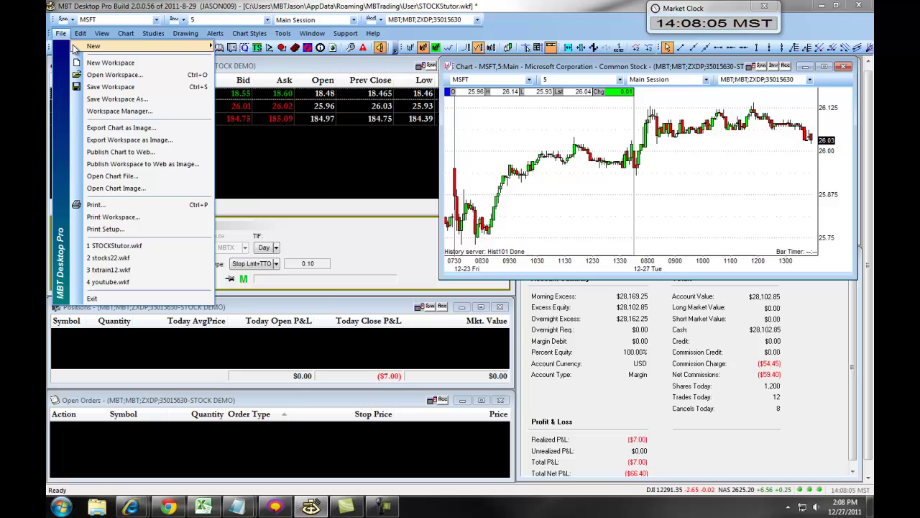
{"action": "mouse_move", "coordinate": [93, 46]}
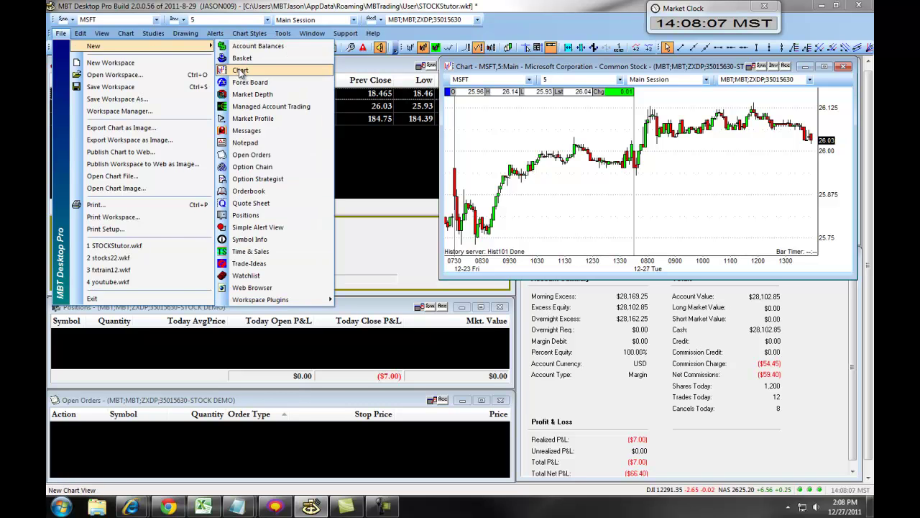
{"action": "left_click", "coordinate": [503, 32]}
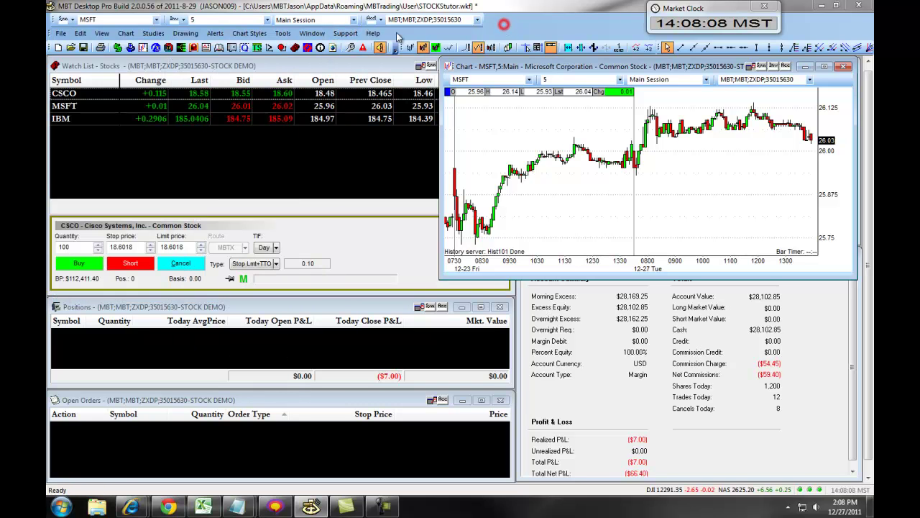
{"action": "left_click", "coordinate": [143, 47]}
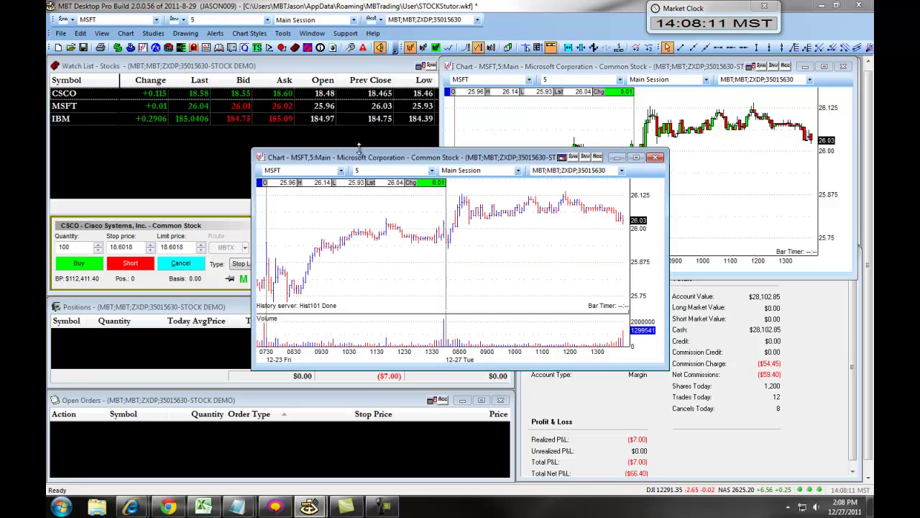
{"action": "left_click_drag", "start_coordinate": [358, 152], "coordinate": [192, 129]}
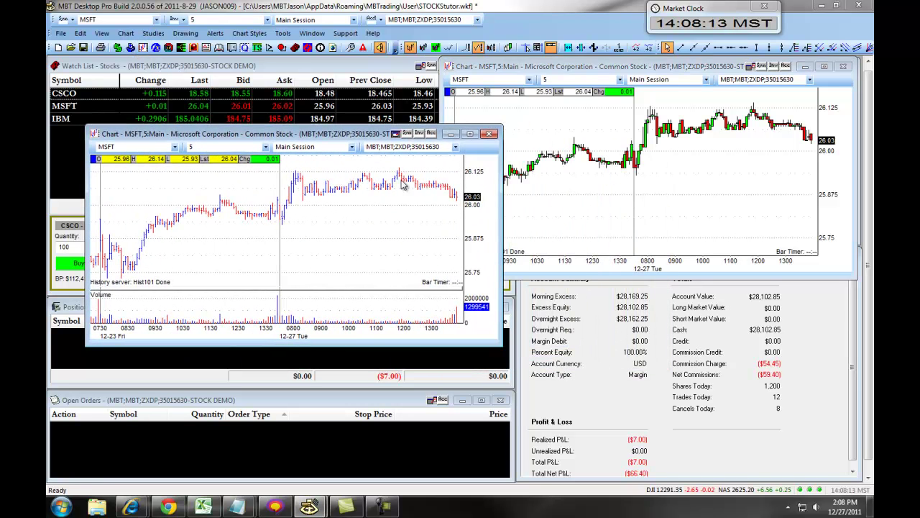
{"action": "left_click_drag", "start_coordinate": [502, 185], "coordinate": [446, 185]}
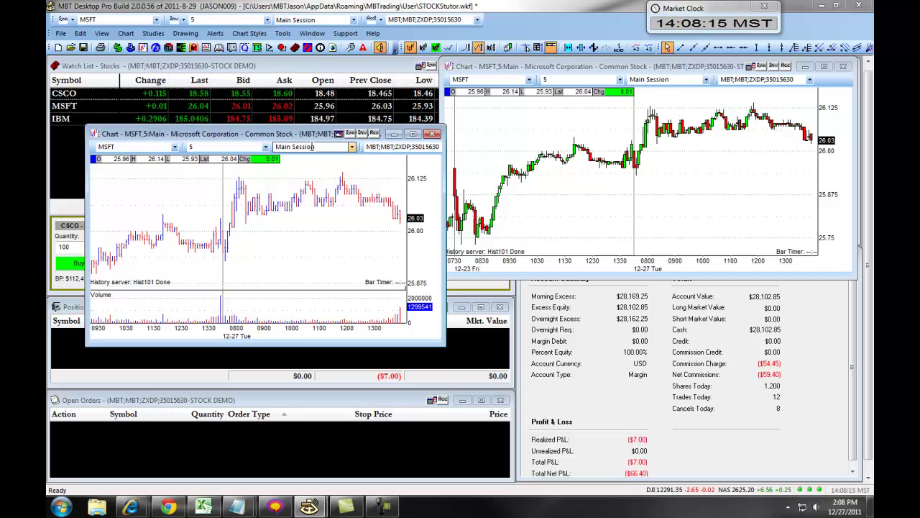
{"action": "left_click_drag", "start_coordinate": [294, 135], "coordinate": [283, 70]}
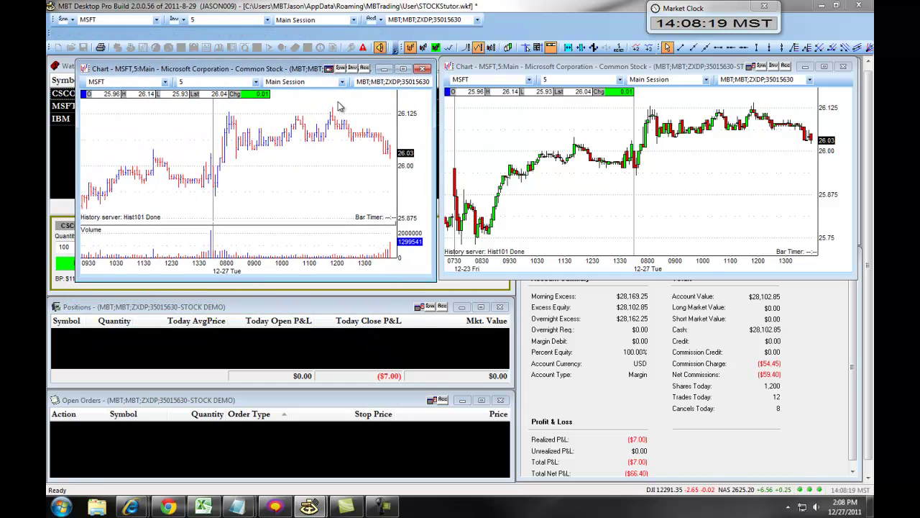
Position the new MSFT chart over the left panels and enlarge it slightly.
{"action": "key", "text": "ctrl+F4"}
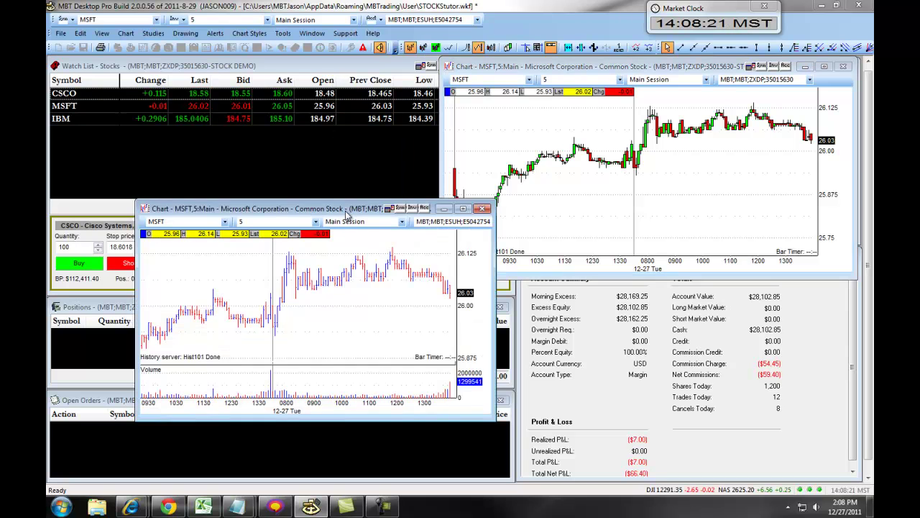
{"action": "mouse_move", "coordinate": [345, 211]}
{"action": "left_mouse_down"}
{"action": "mouse_move", "coordinate": [335, 201]}
{"action": "mouse_move", "coordinate": [390, 76]}
{"action": "left_mouse_up"}
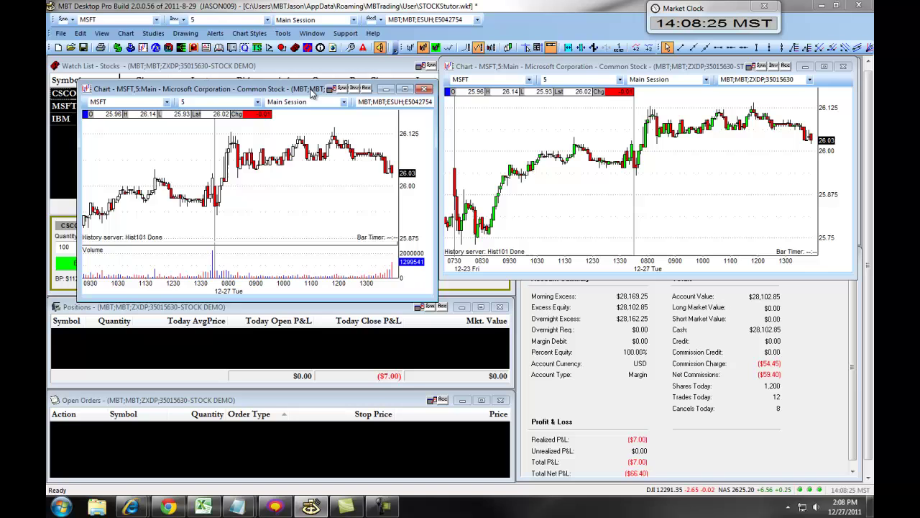
{"action": "left_click_drag", "start_coordinate": [307, 91], "coordinate": [288, 83]}
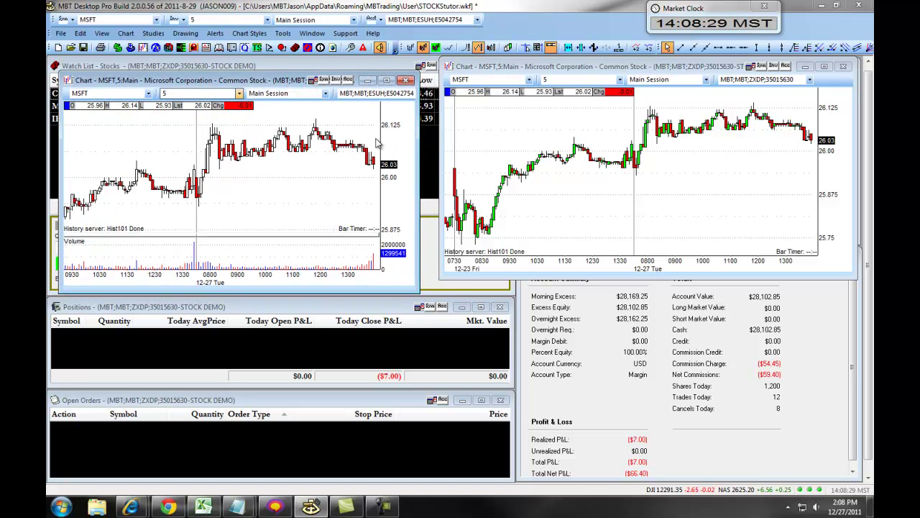
{"action": "left_click_drag", "start_coordinate": [418, 75], "coordinate": [435, 65]}
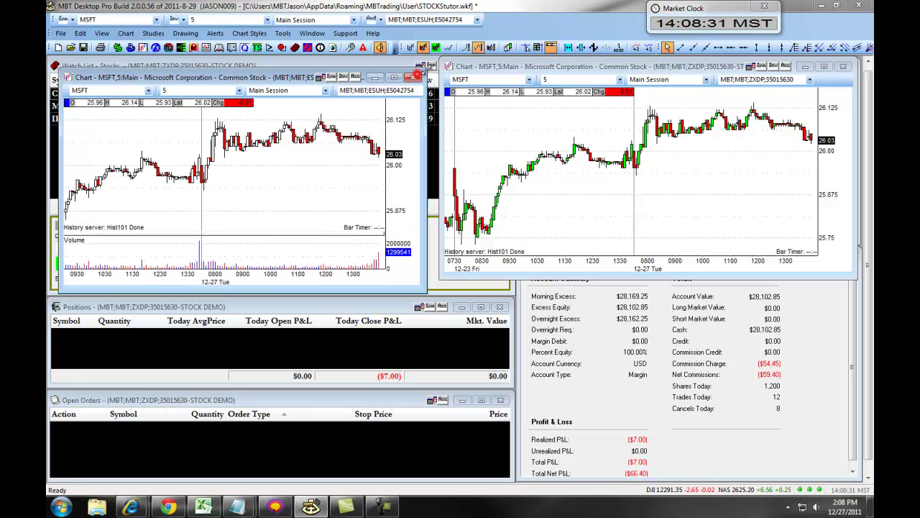
Switch the linked charts to YHOO, then nudge the right YHOO window down and make it taller.
{"action": "left_click", "coordinate": [148, 83]}
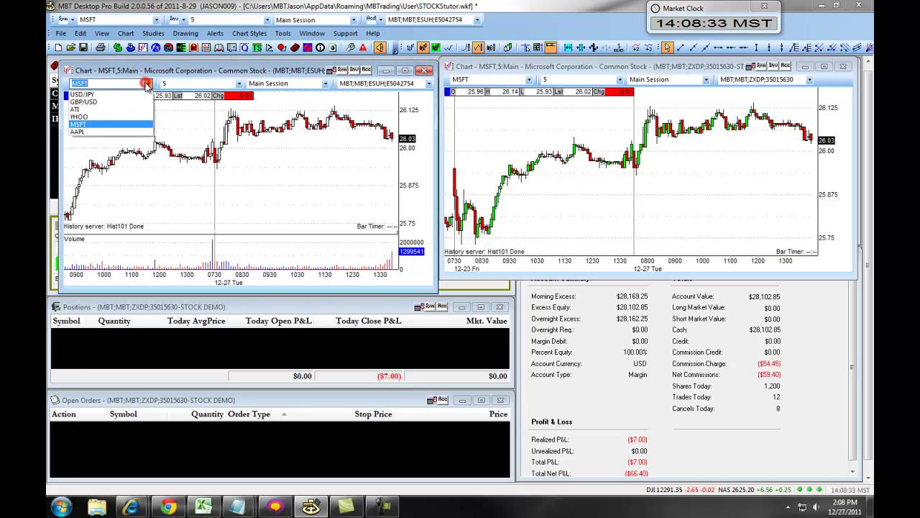
{"action": "left_click", "coordinate": [79, 116]}
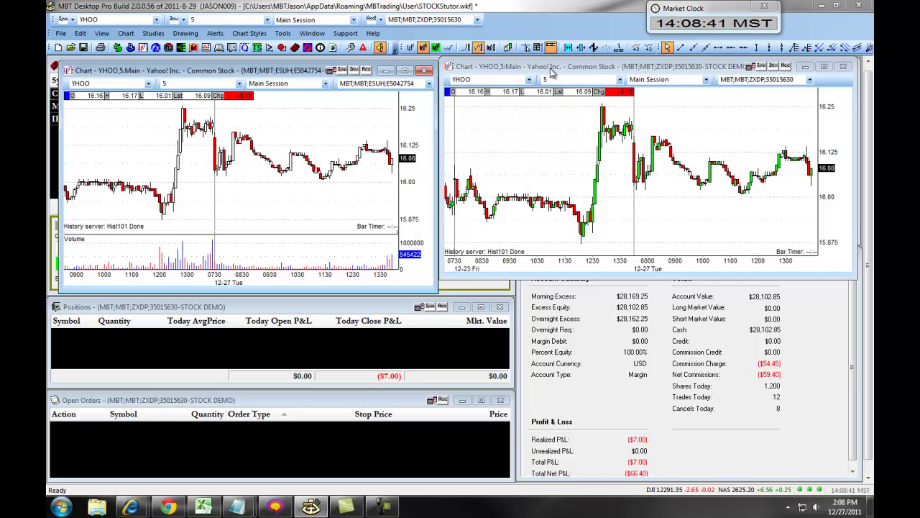
{"action": "left_click_drag", "start_coordinate": [550, 69], "coordinate": [556, 77]}
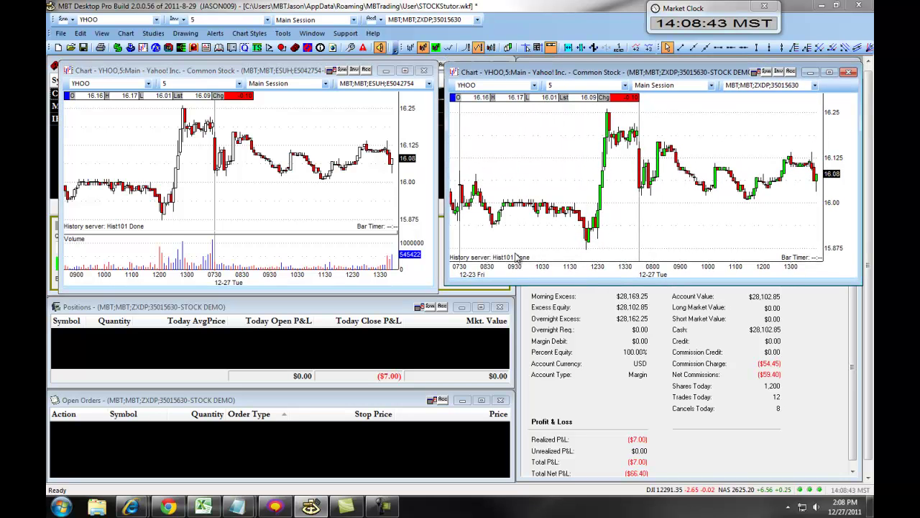
{"action": "left_click_drag", "start_coordinate": [515, 283], "coordinate": [532, 286]}
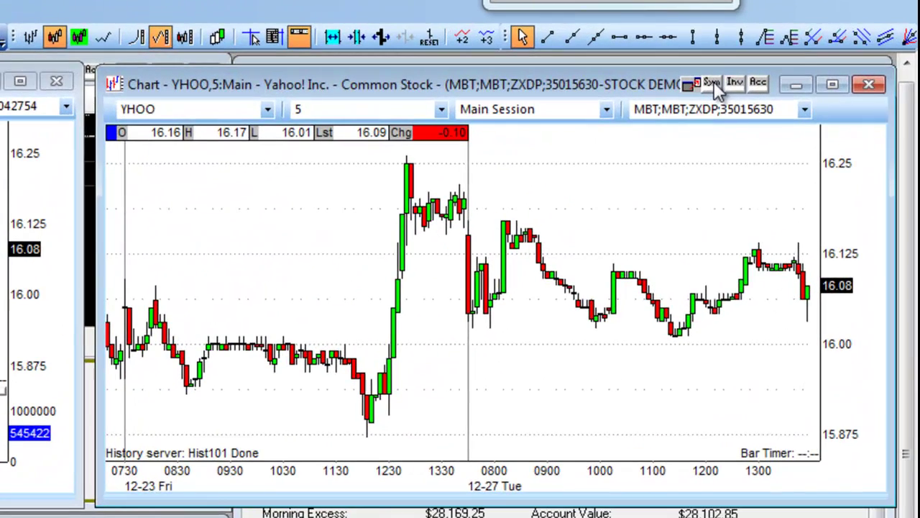
Set the YHOO chart's Sym link colour to yellow, then change the left chart to MSFT.
{"action": "left_click", "coordinate": [714, 82]}
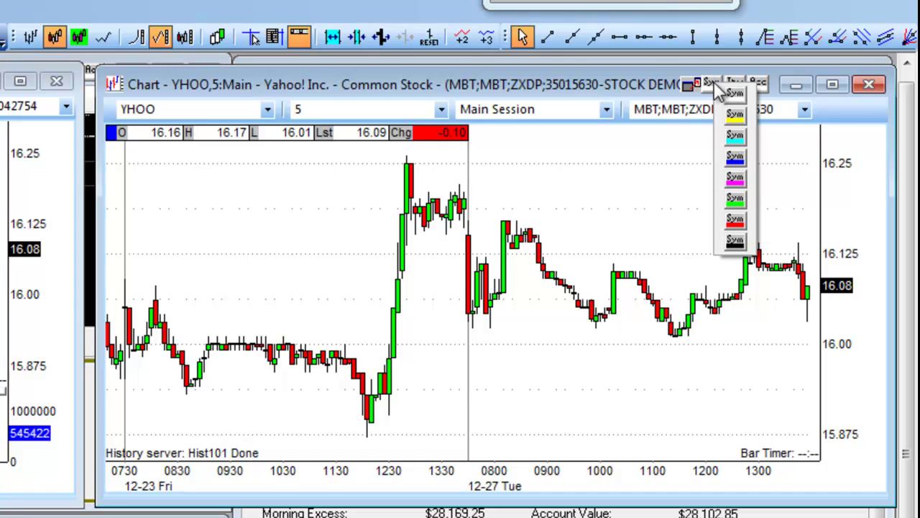
{"action": "left_click", "coordinate": [735, 117]}
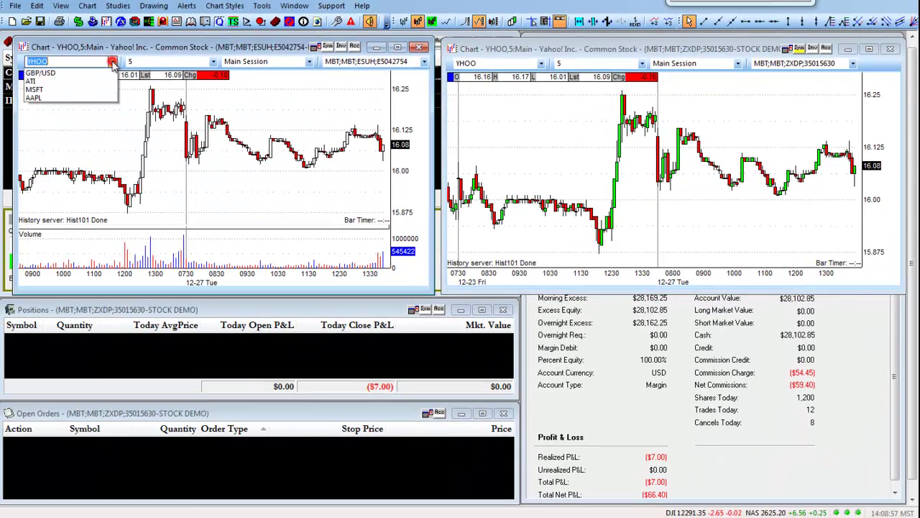
{"action": "left_click", "coordinate": [109, 63]}
{"action": "left_click", "coordinate": [73, 107]}
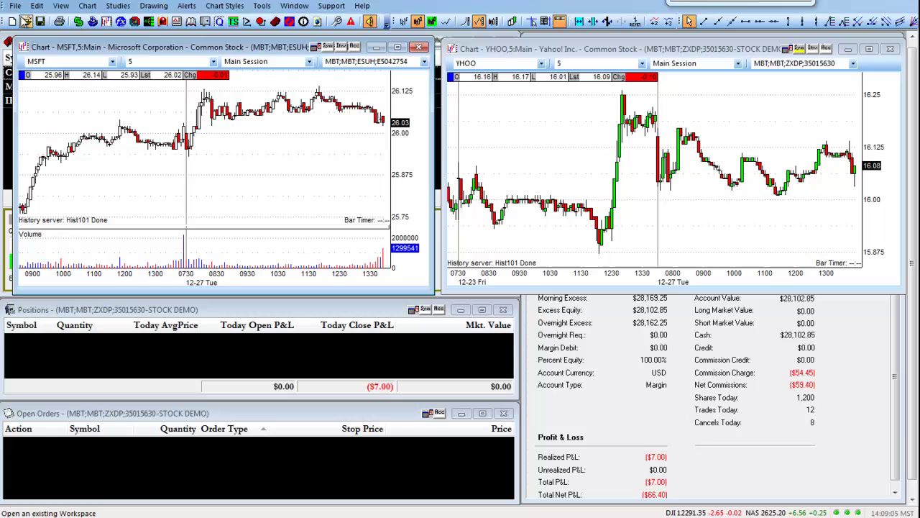
Add a new MSFT chart window positioned lower, and switch the upper-left chart's symbol to AAPL.
{"action": "left_click", "coordinate": [106, 22]}
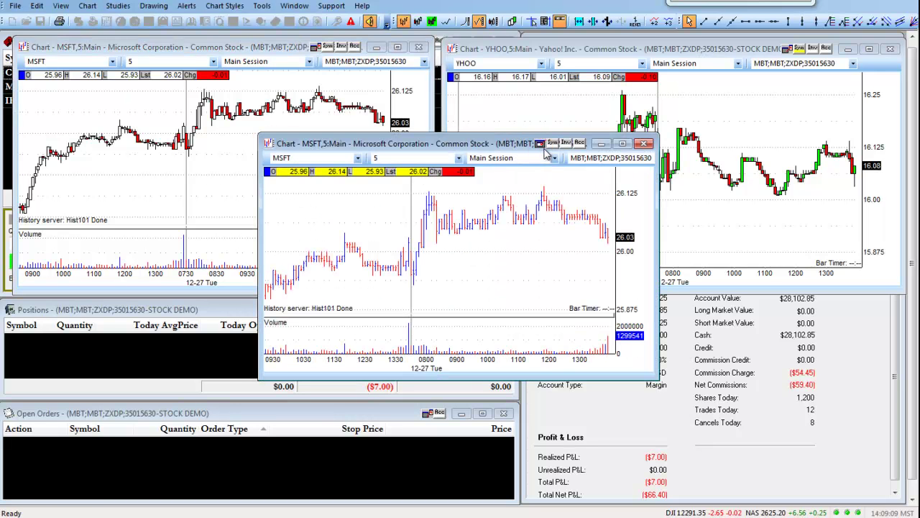
{"action": "mouse_move", "coordinate": [545, 146]}
{"action": "left_mouse_down"}
{"action": "mouse_move", "coordinate": [412, 222]}
{"action": "mouse_move", "coordinate": [496, 271]}
{"action": "left_mouse_up"}
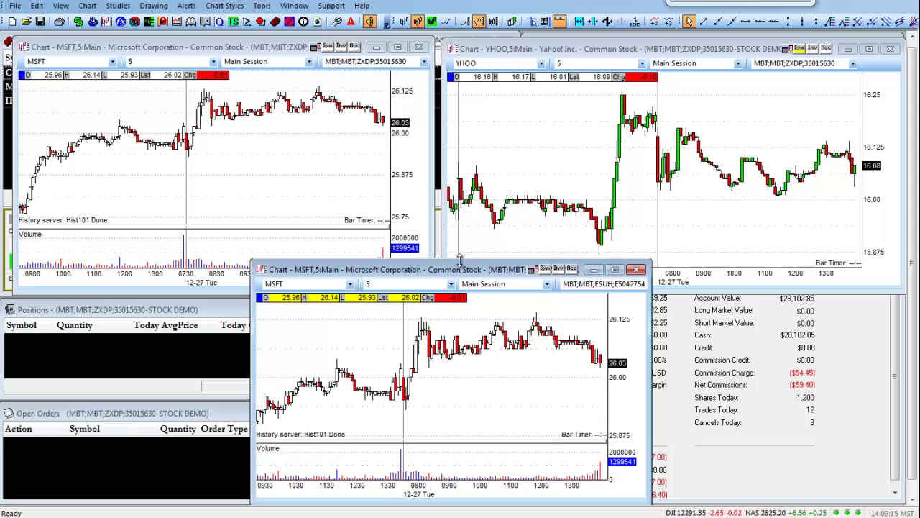
{"action": "left_click_drag", "start_coordinate": [462, 271], "coordinate": [456, 260]}
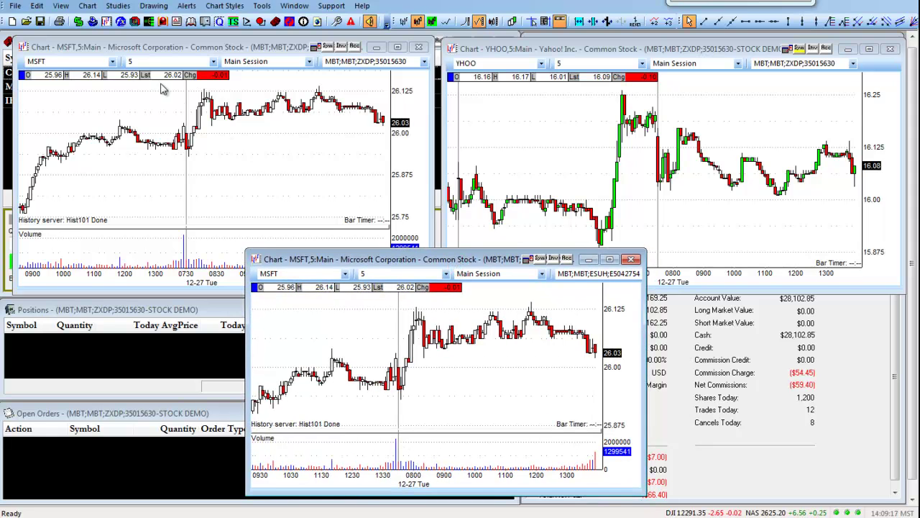
{"action": "left_click", "coordinate": [112, 61]}
{"action": "left_click", "coordinate": [94, 115]}
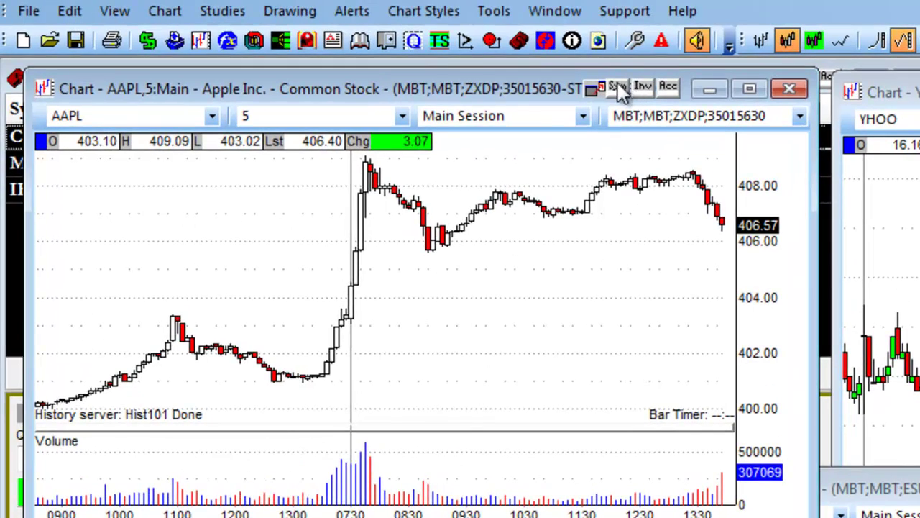
Link the AAPL chart's symbol to cyan and set the lower chart's symbol back to MSFT.
{"action": "left_click", "coordinate": [620, 90]}
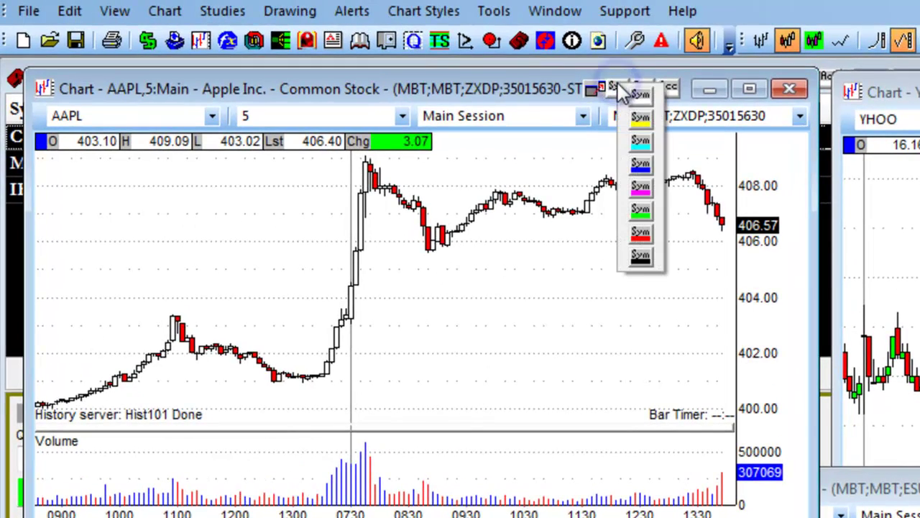
{"action": "left_click", "coordinate": [642, 142]}
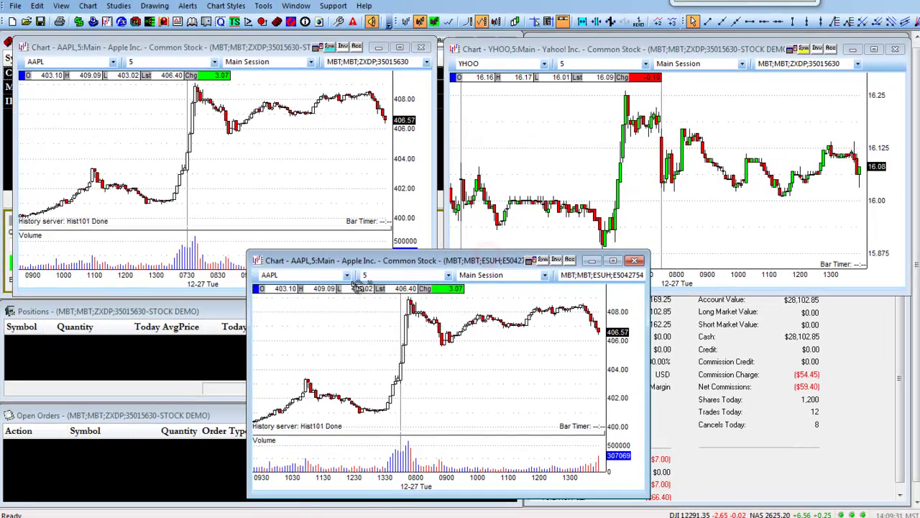
{"action": "left_click", "coordinate": [347, 275]}
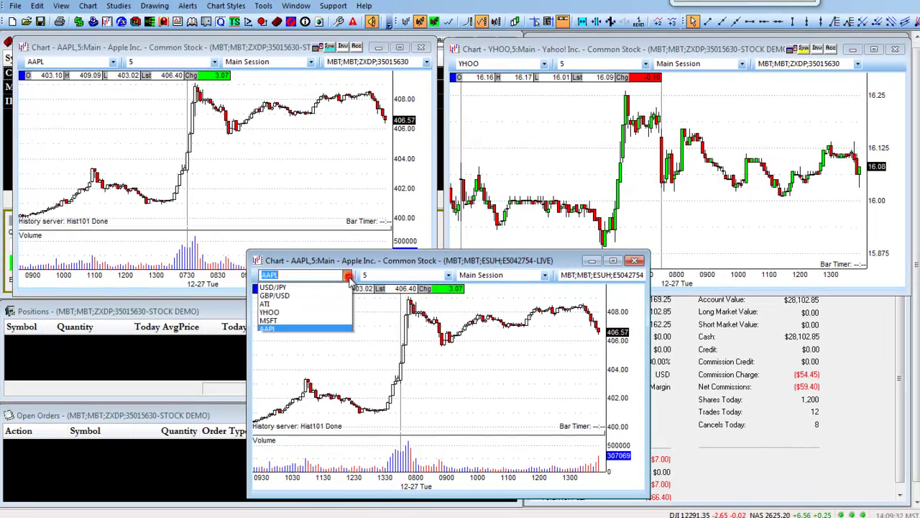
{"action": "left_click", "coordinate": [312, 320]}
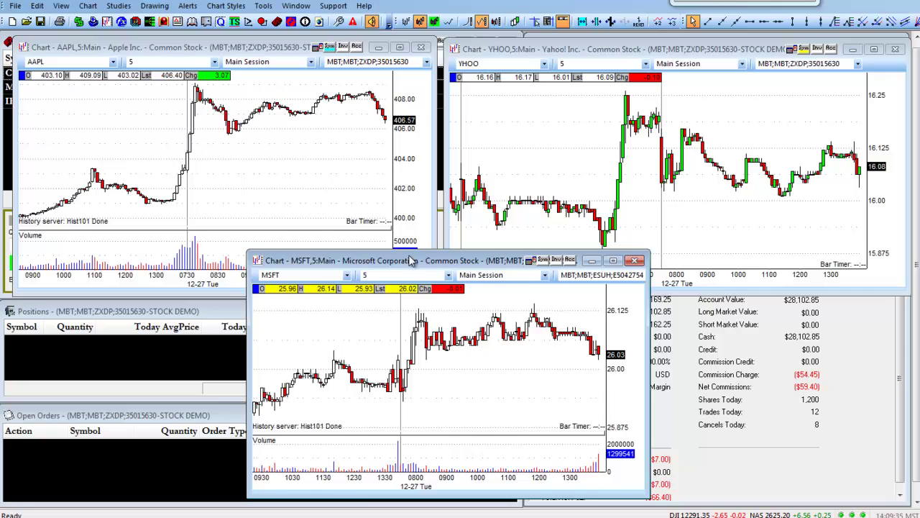
Reposition the MSFT chart window back into the middle of the screen.
{"action": "left_click_drag", "start_coordinate": [410, 261], "coordinate": [401, 264]}
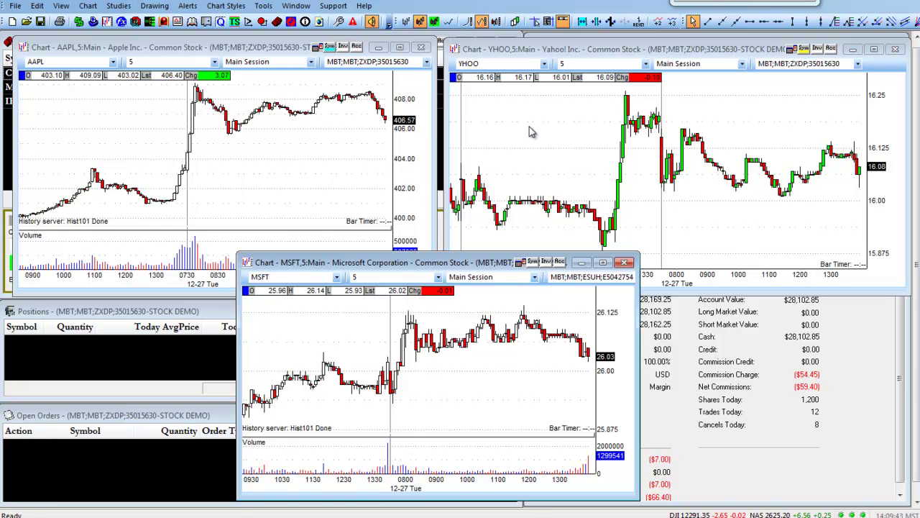
{"action": "left_click_drag", "start_coordinate": [455, 260], "coordinate": [248, 273]}
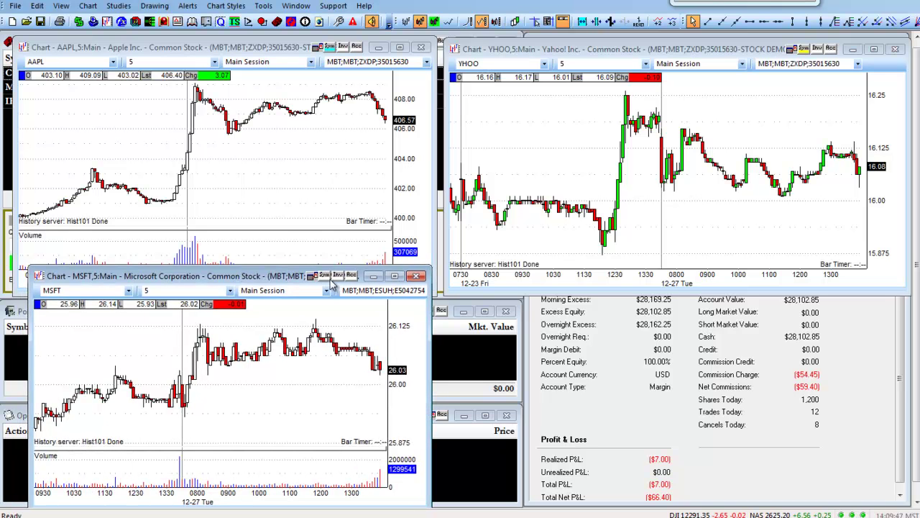
{"action": "left_click_drag", "start_coordinate": [298, 282], "coordinate": [523, 270]}
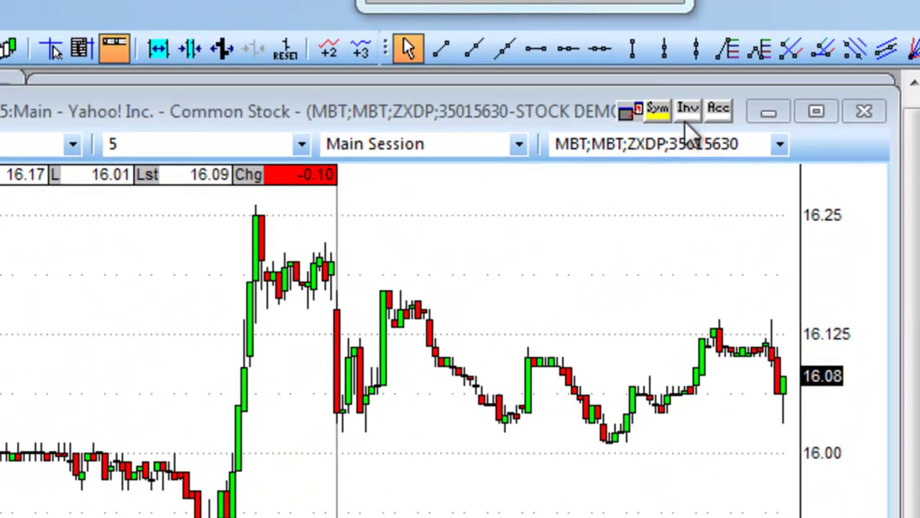
Put the YHOO chart in the yellow interval-link group and set the AAPL chart to 30-minute bars.
{"action": "left_click", "coordinate": [817, 48]}
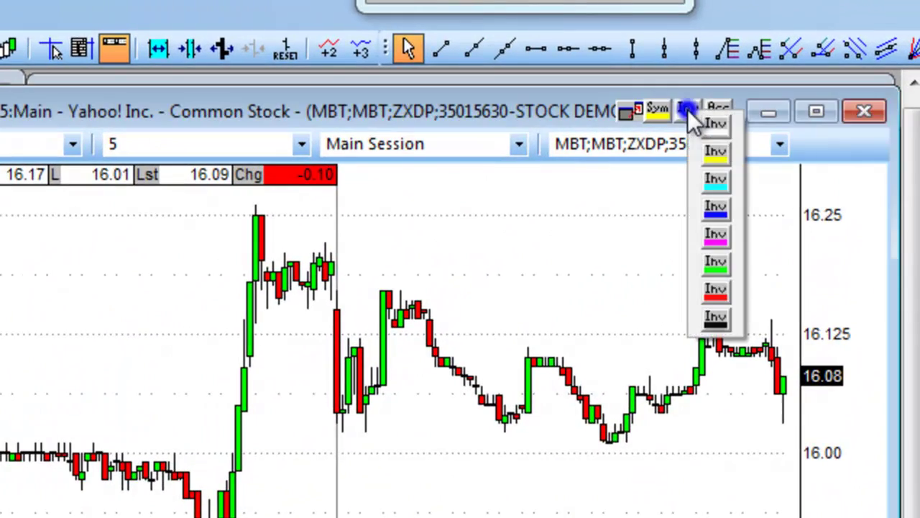
{"action": "left_click", "coordinate": [712, 158]}
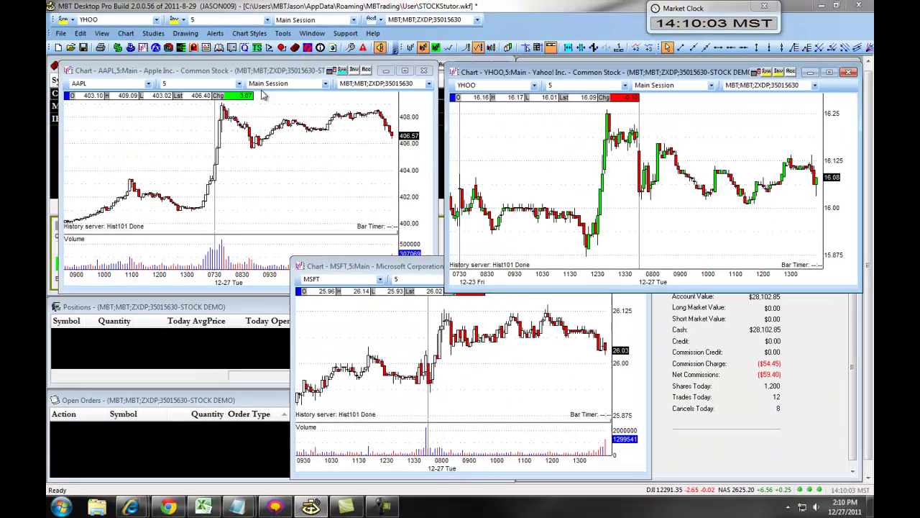
{"action": "left_click", "coordinate": [240, 84]}
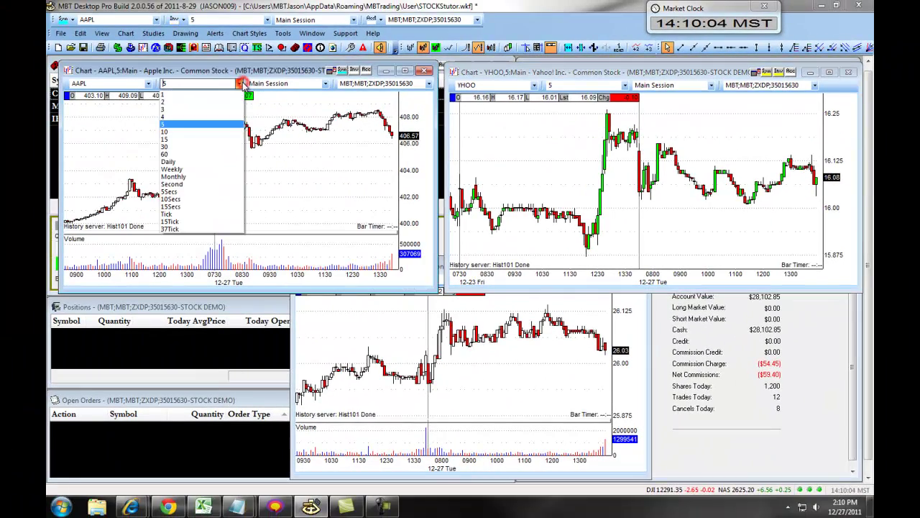
{"action": "left_click", "coordinate": [196, 149]}
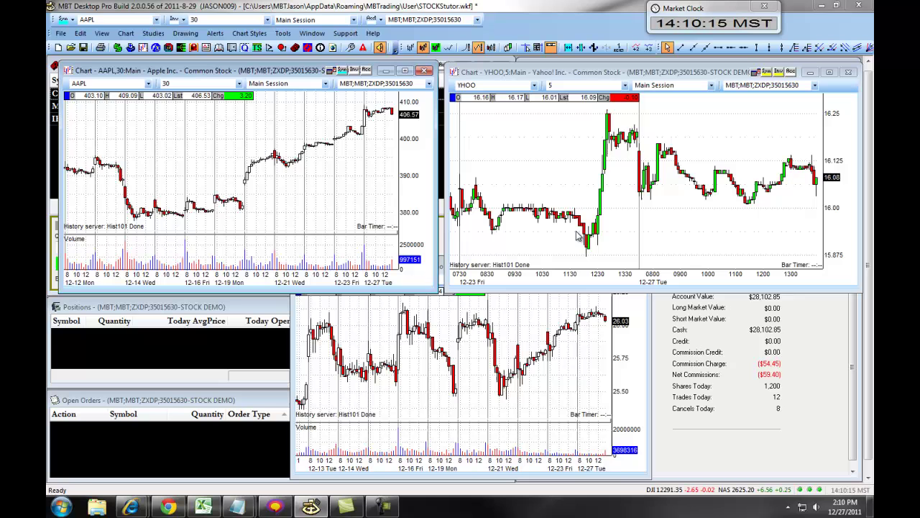
{"action": "left_click", "coordinate": [254, 34]}
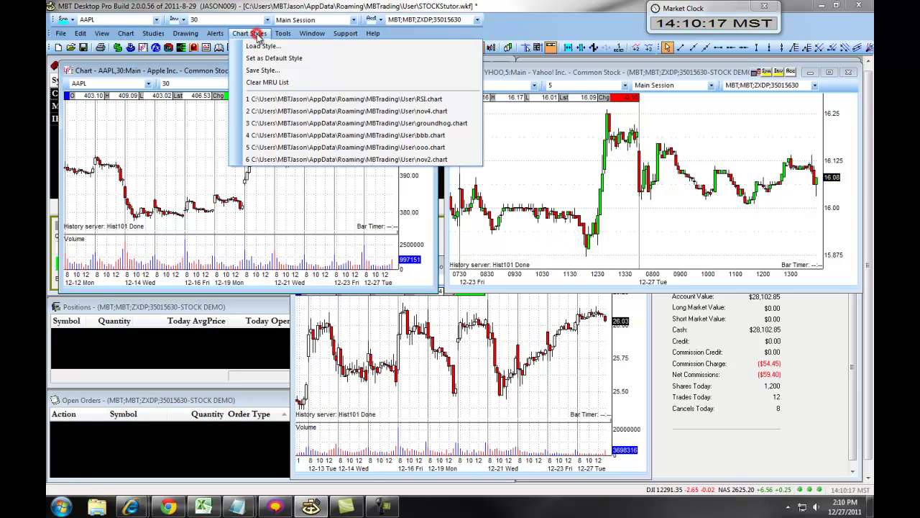
{"action": "left_click", "coordinate": [262, 70]}
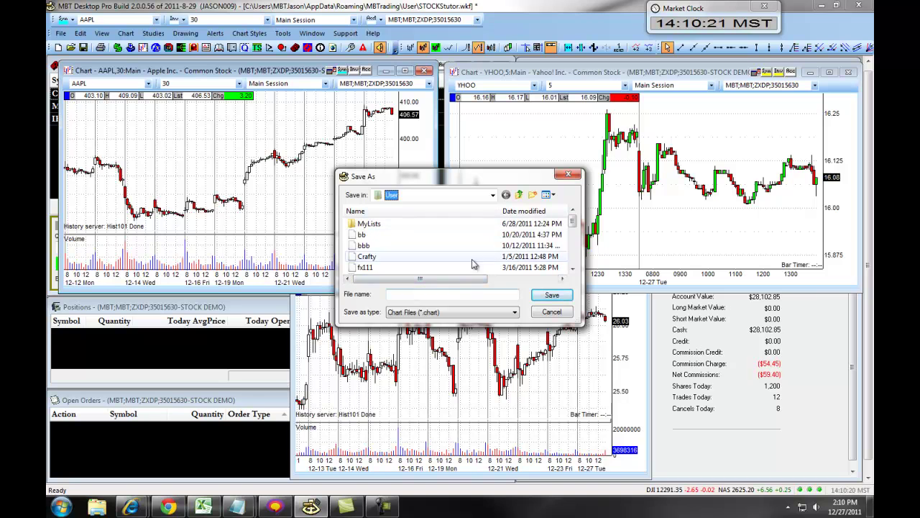
{"action": "left_click", "coordinate": [571, 177]}
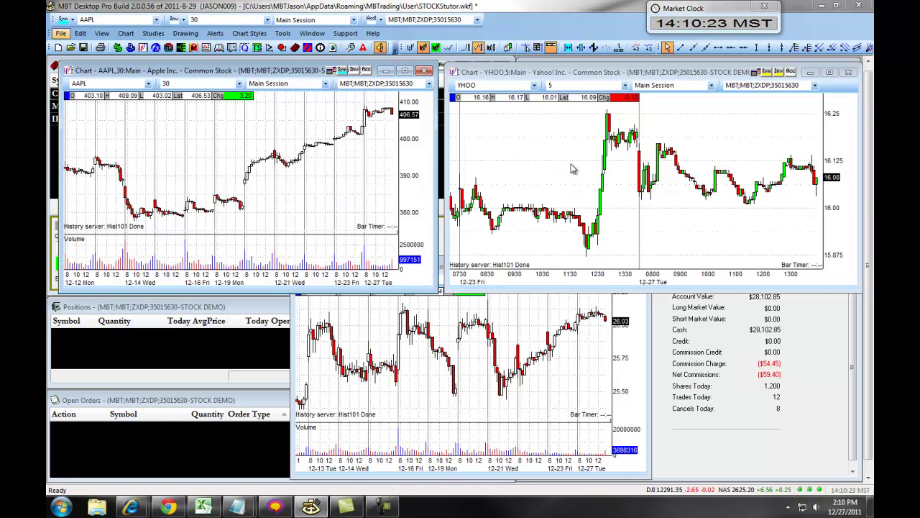